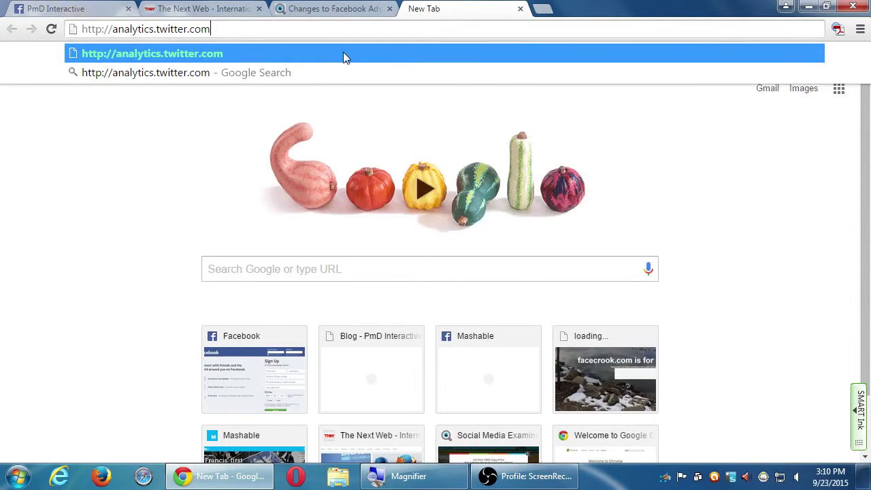
Close the new tab and review the PmD Interactive page's Likes, Reach and Visits insights
left_click(520, 9)
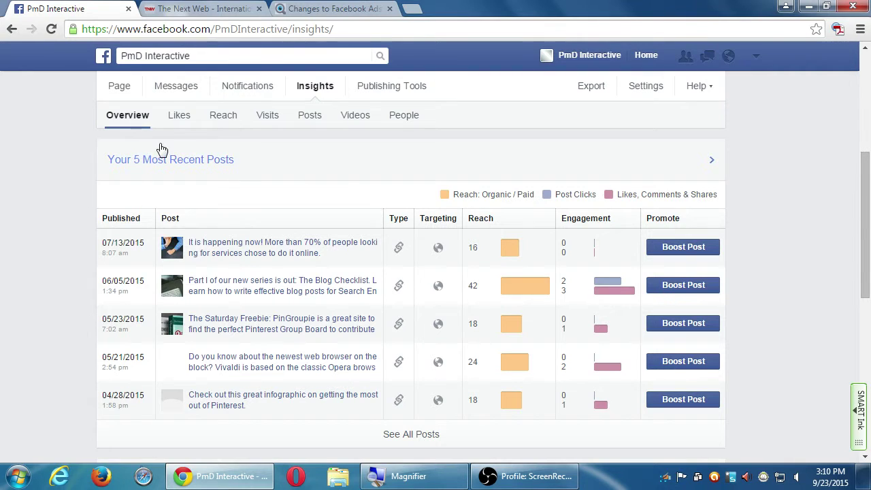
left_click(179, 117)
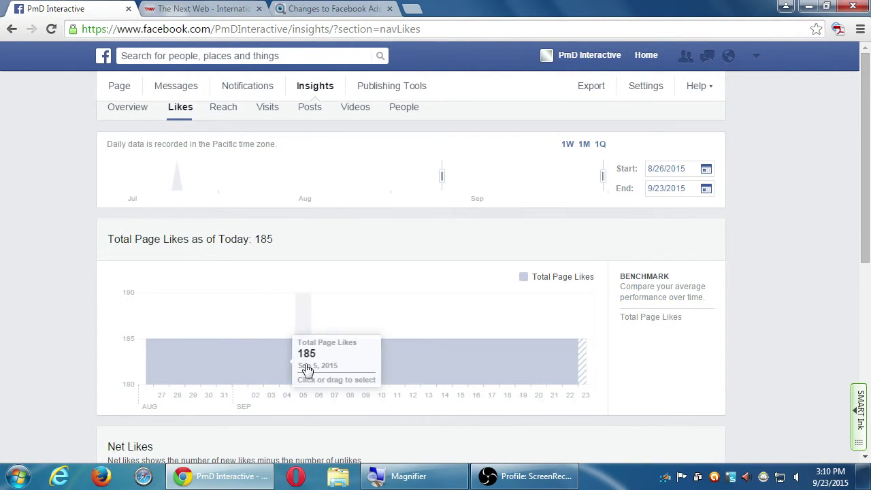
left_click(230, 119)
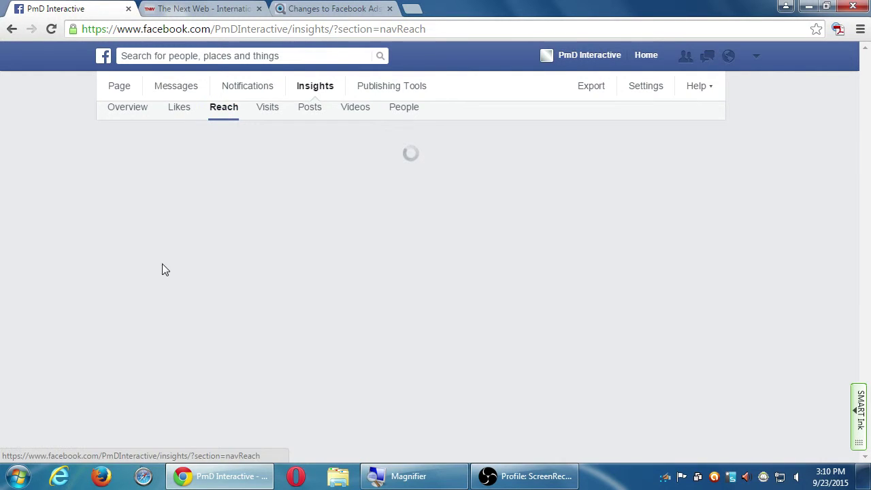
scroll(75, 283, "down", 2)
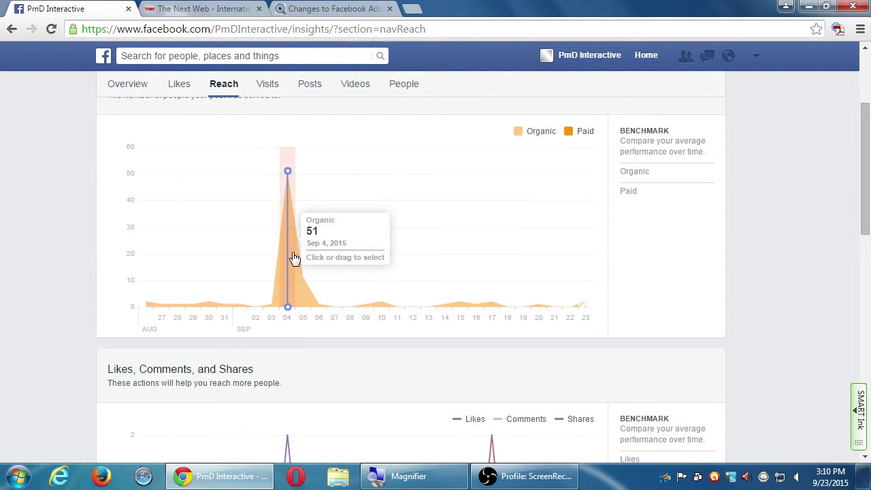
scroll(61, 274, "down", 3)
scroll(67, 268, "down", 2)
scroll(68, 268, "up", 8)
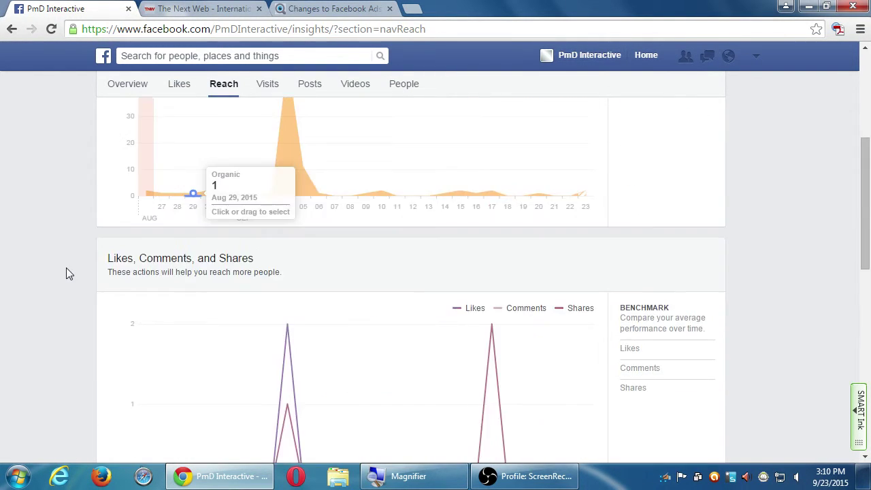
left_click(267, 112)
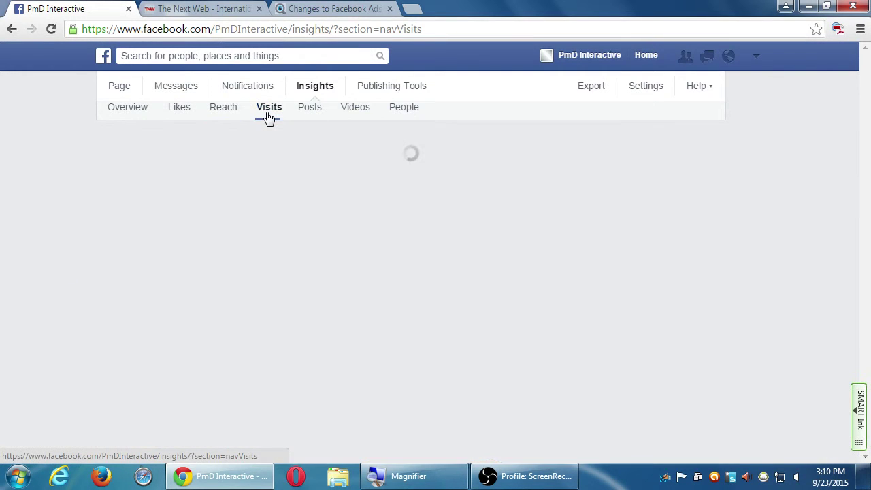
scroll(143, 256, "down", 2)
scroll(140, 254, "up", 2)
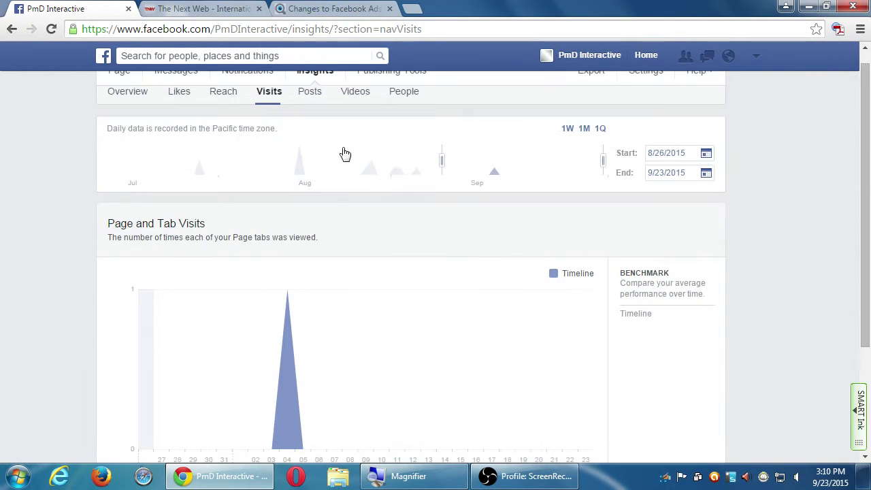
Examine the page's People insights for fan age groups, gender, countries, cities and languages
left_click(400, 92)
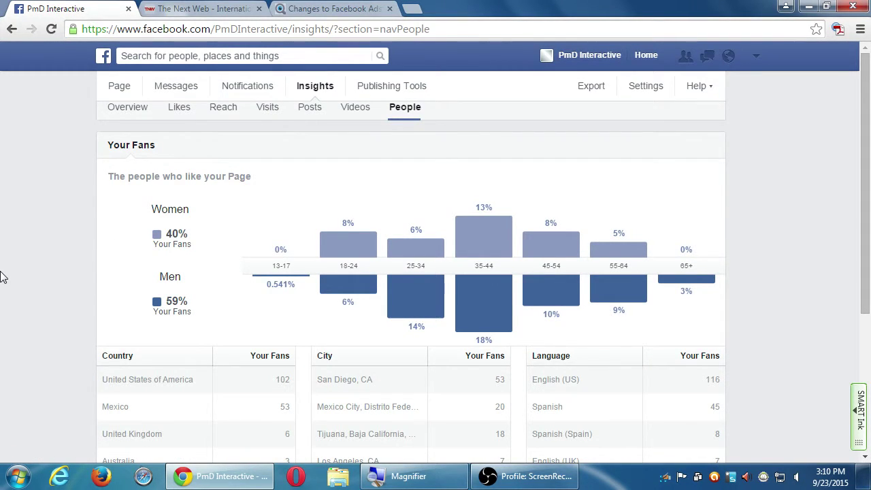
mouse_move(476, 279)
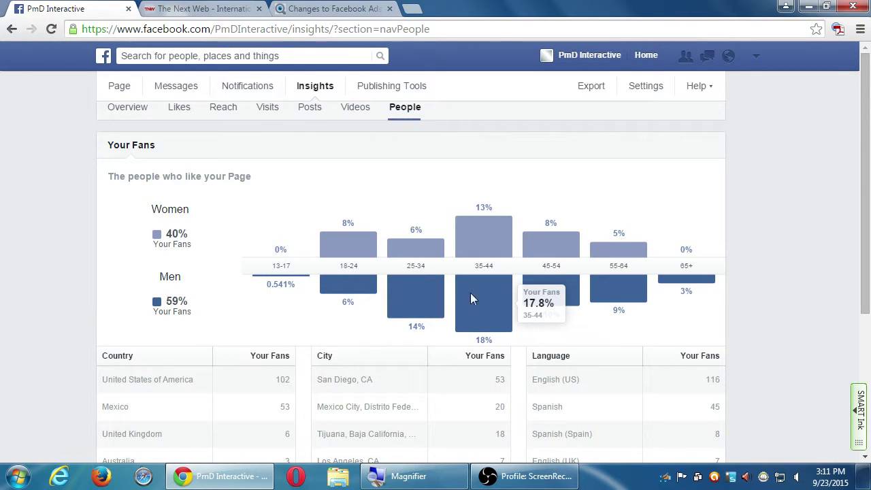
scroll(452, 317, "down", 2)
scroll(88, 274, "down", 1)
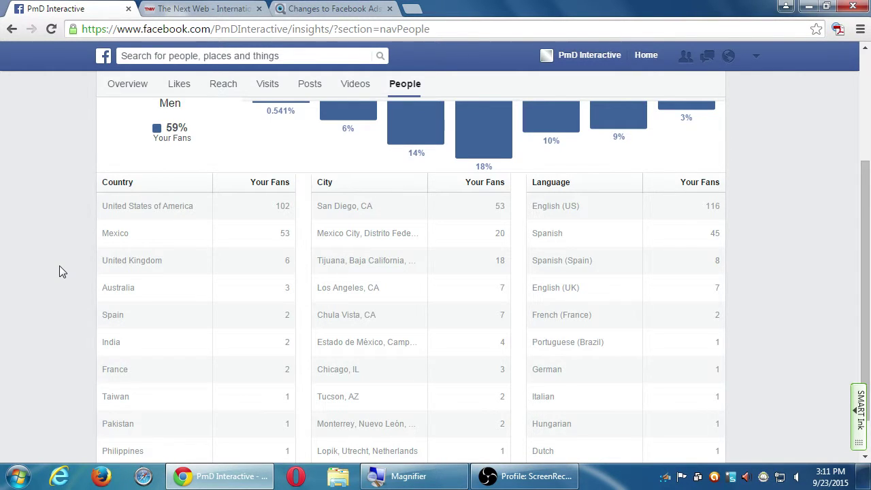
scroll(38, 318, "down", 1)
scroll(38, 321, "up", 3)
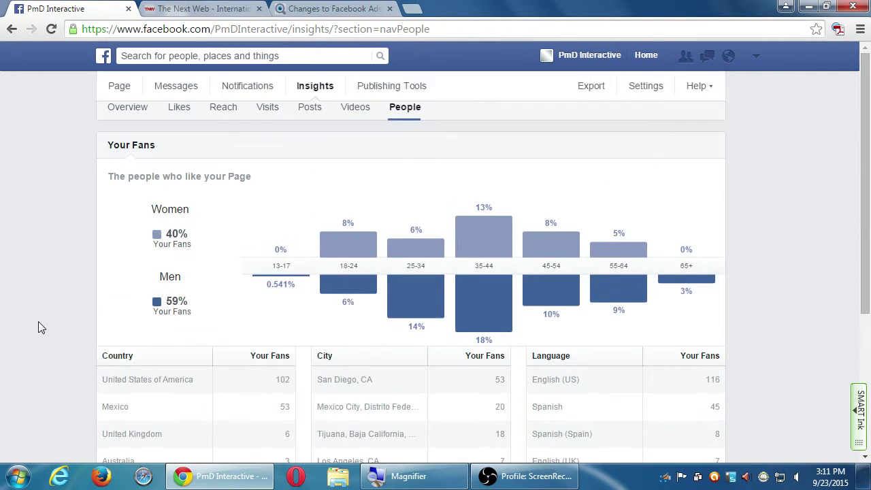
scroll(136, 258, "down", 1)
scroll(252, 160, "up", 1)
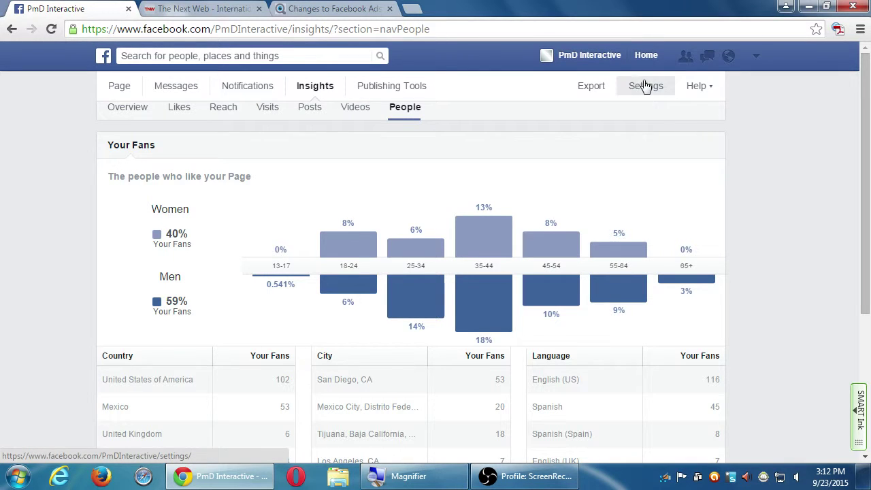
Try to list all managed pages while acting as PmD Interactive, and return to the home feed
left_click(757, 56)
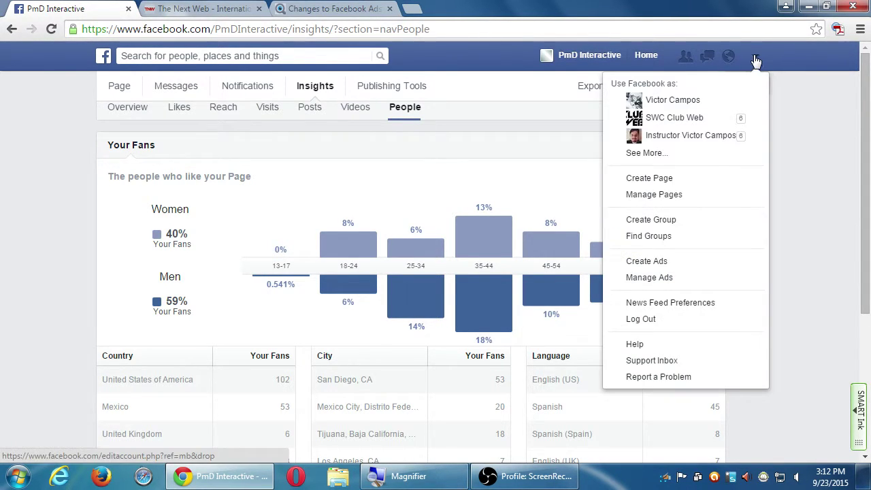
left_click(678, 155)
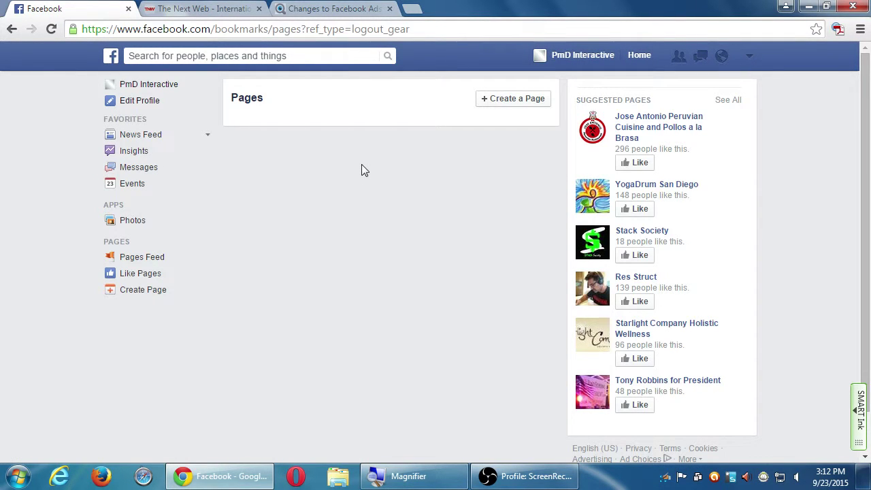
left_click(646, 55)
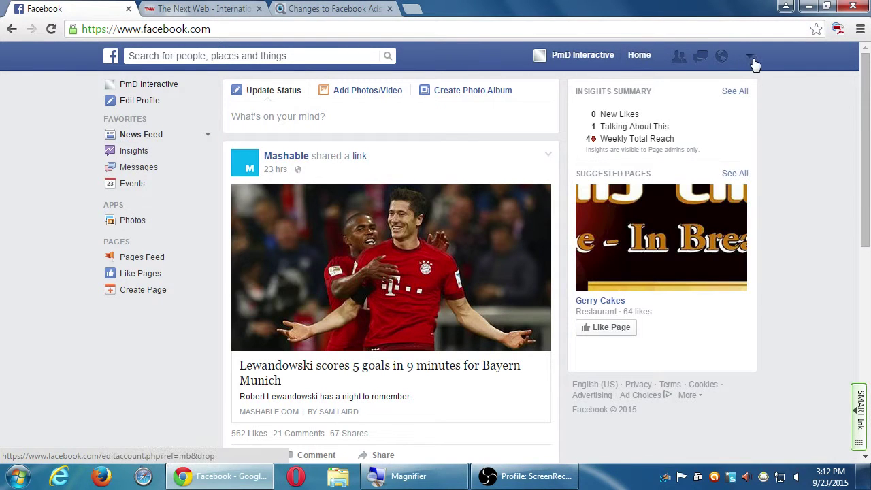
Switch to the personal profile and log in as the Victor's Bakery page from the full list of managed pages
left_click(752, 59)
left_click(715, 101)
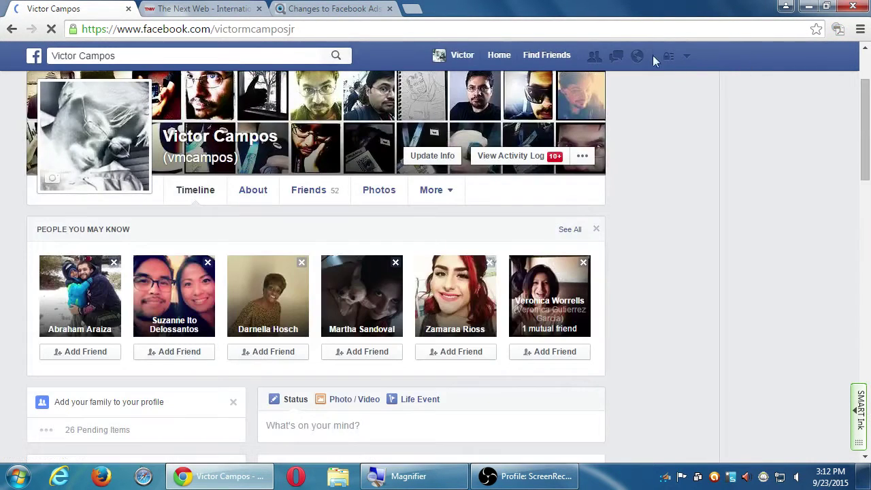
left_click(685, 55)
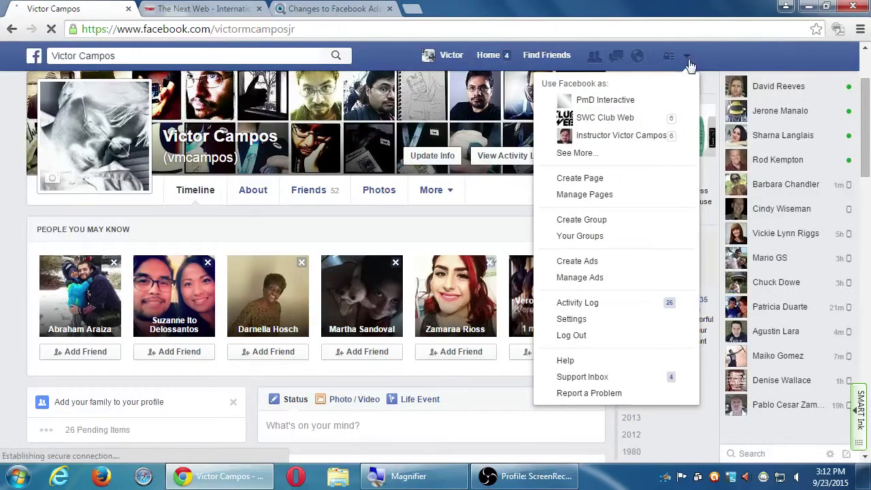
left_click(622, 153)
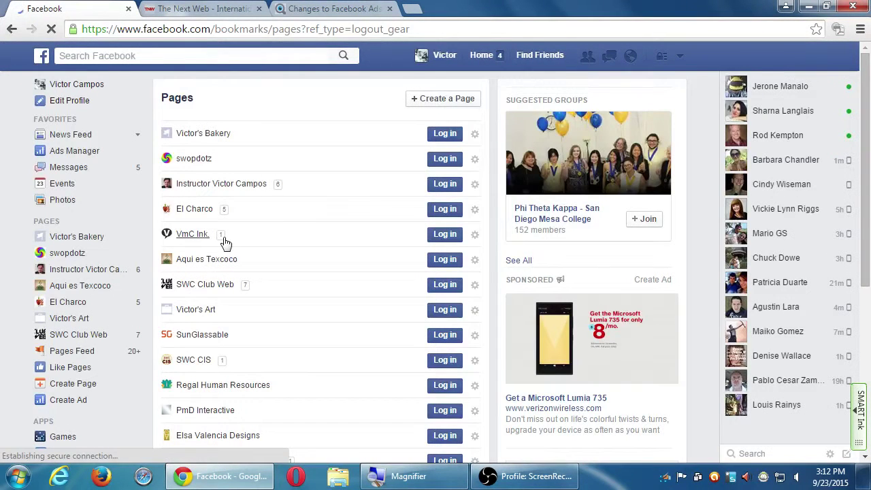
left_click(459, 133)
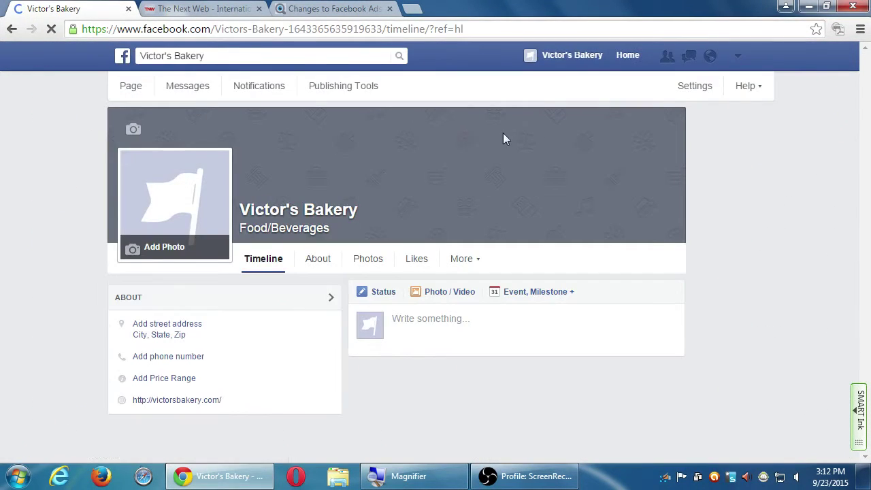
Look through the Victor's Bakery timeline, including its recent posts, about details, photos and visitor posts
scroll(800, 262, "down", 2)
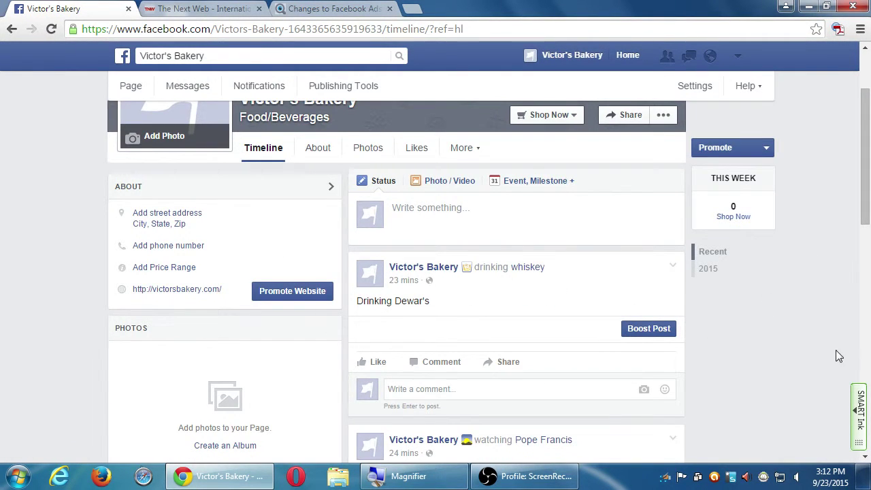
scroll(803, 344, "down", 2)
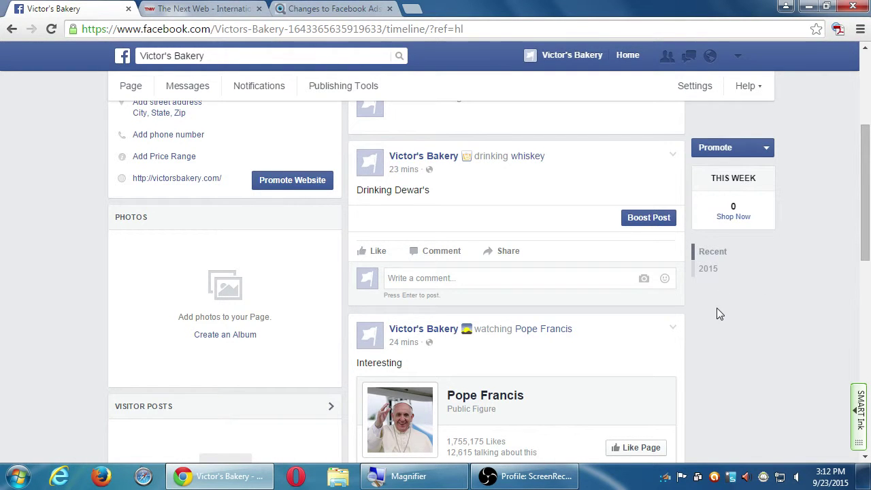
scroll(716, 308, "down", 5)
scroll(730, 315, "down", 4)
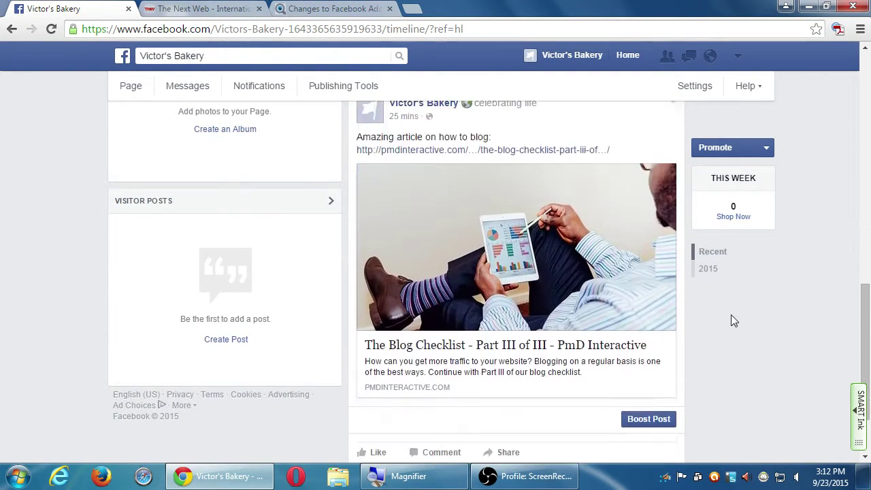
scroll(731, 326, "up", 8)
scroll(735, 345, "up", 3)
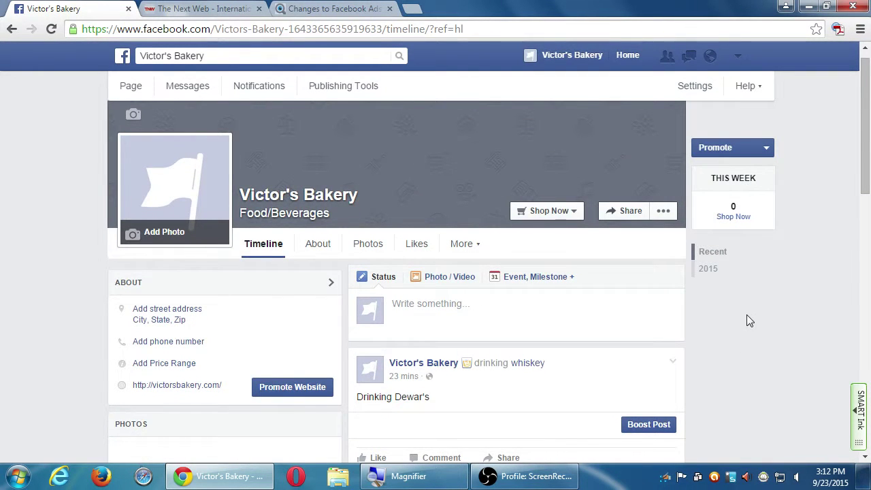
scroll(752, 315, "down", 1)
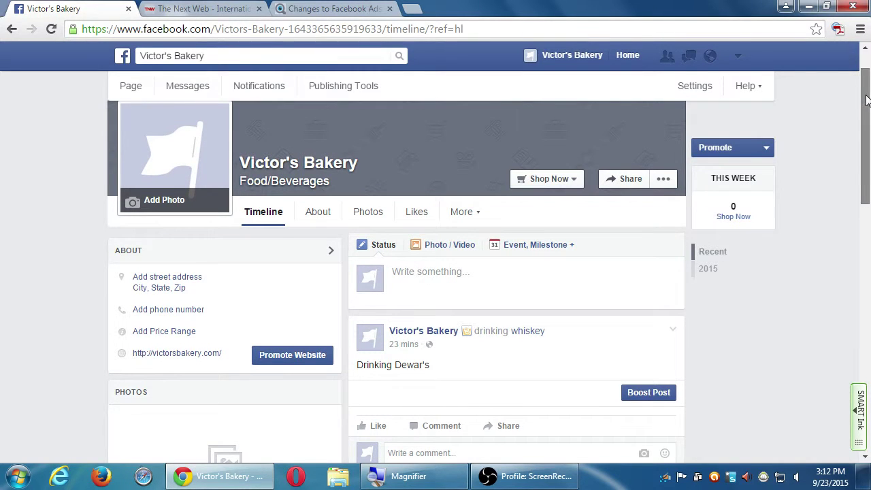
scroll(863, 115, "down", 1)
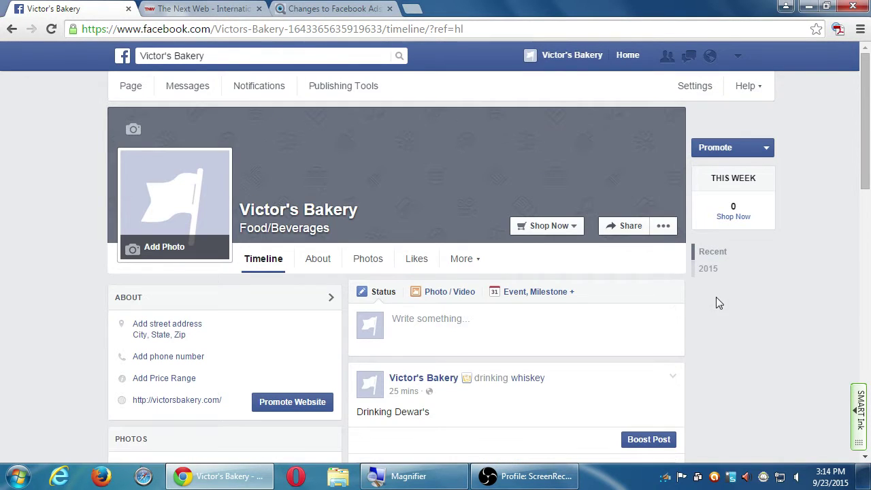
left_click_drag(863, 84, 844, 140)
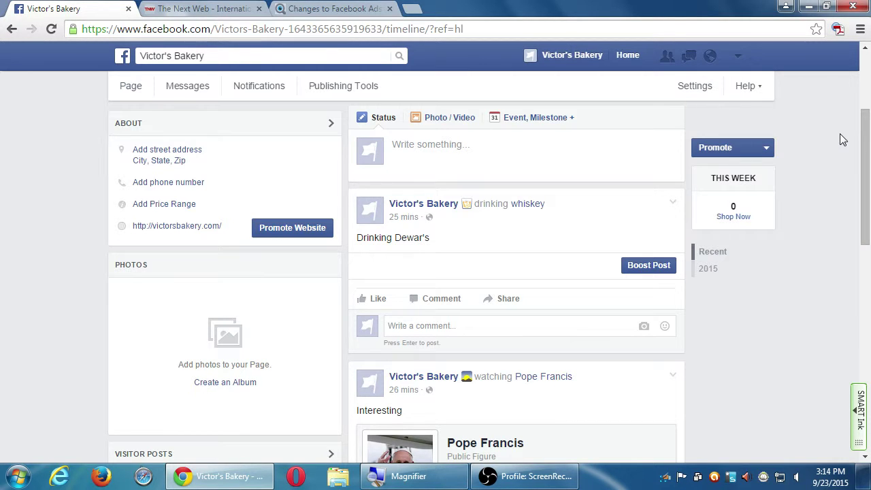
left_click_drag(861, 158, 843, 186)
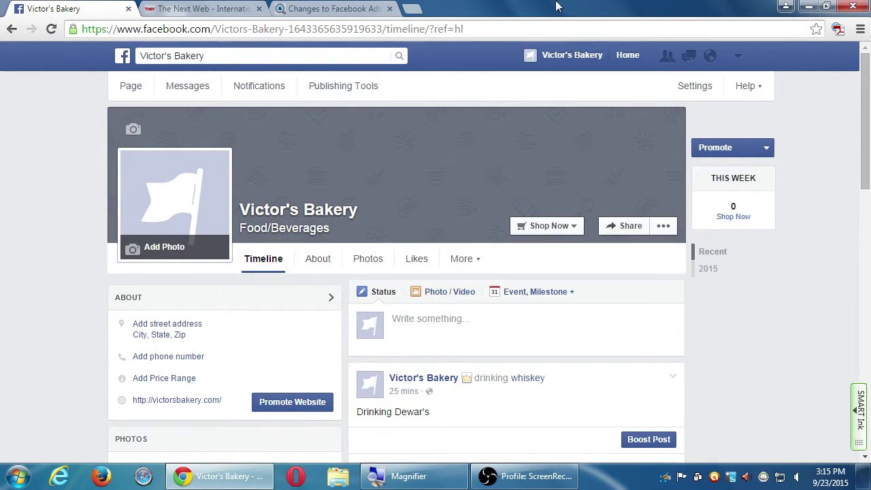
Open socialmediaexaminer.com in a new tab and briefly magnify its web address
left_click(412, 8)
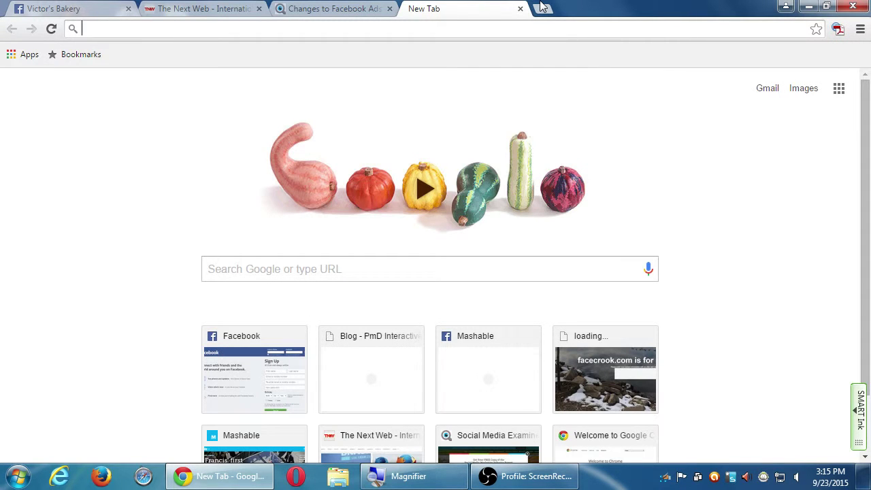
type("soci")
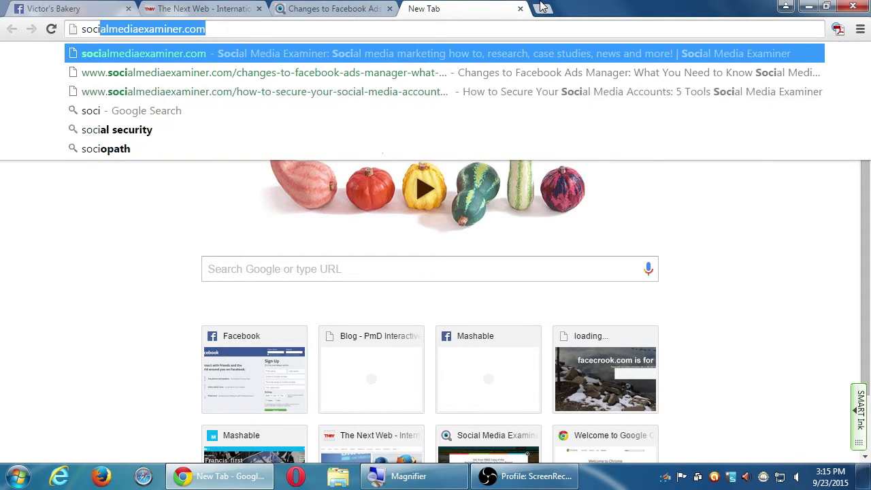
key("Return")
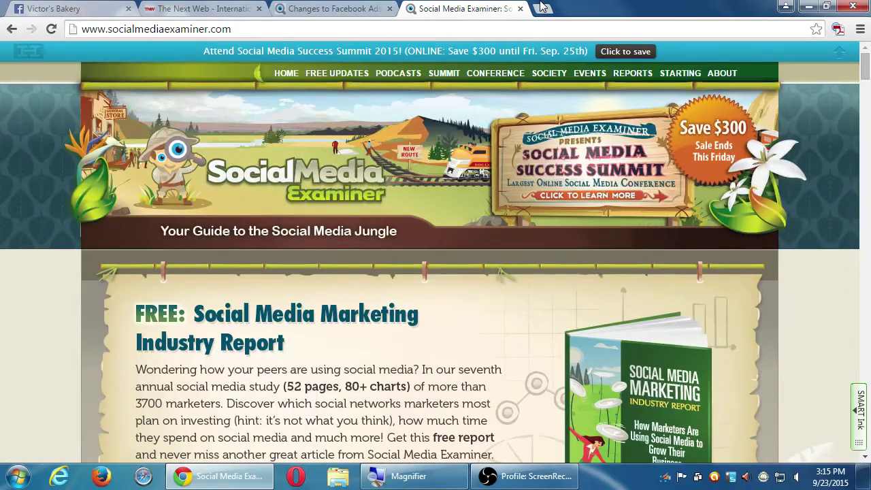
key("super+plus")
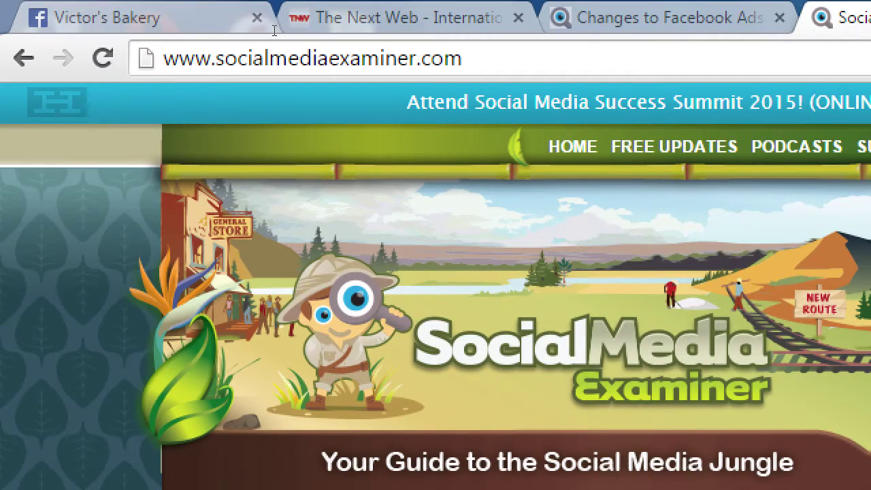
key("super+minus")
Find the article "Changes to Facebook Ads Manager: What You Need to Know" on the Social Media Examiner home page and magnify it
scroll(372, 293, "down", 3)
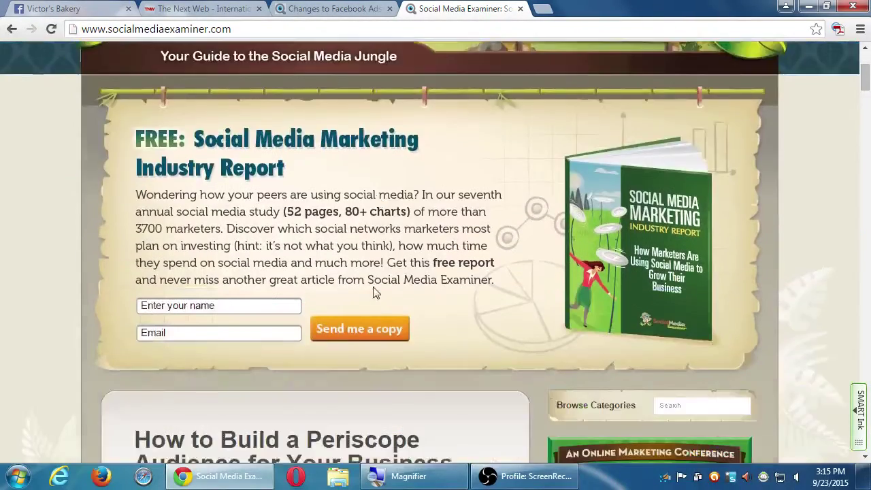
scroll(373, 291, "down", 10)
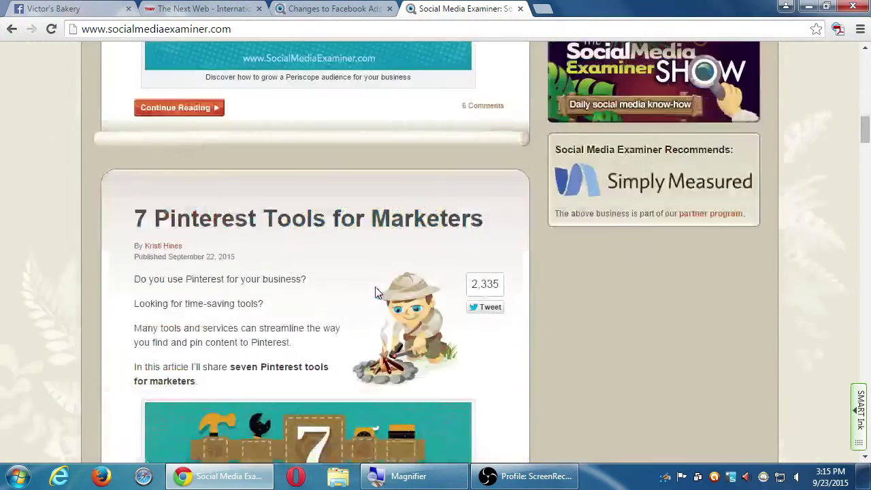
scroll(376, 293, "down", 7)
scroll(382, 285, "down", 9)
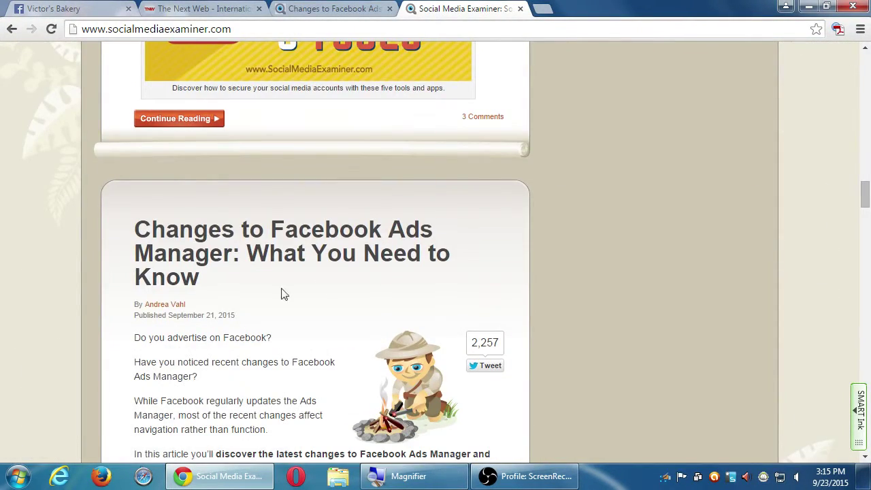
scroll(41, 253, "down", 1)
key("super+plus")
key("super+plus")
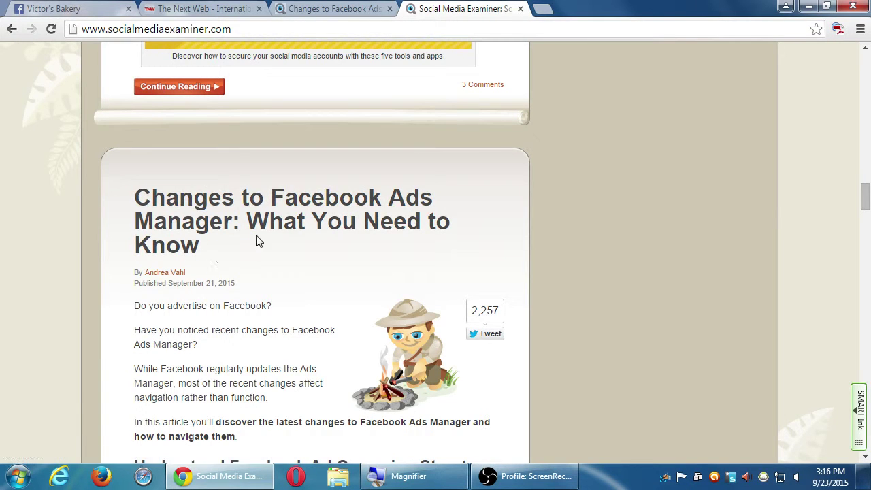
Open the article "Changes to Facebook Ads Manager: What You Need to Know" and skim its text and annotated screenshots
left_click(411, 238)
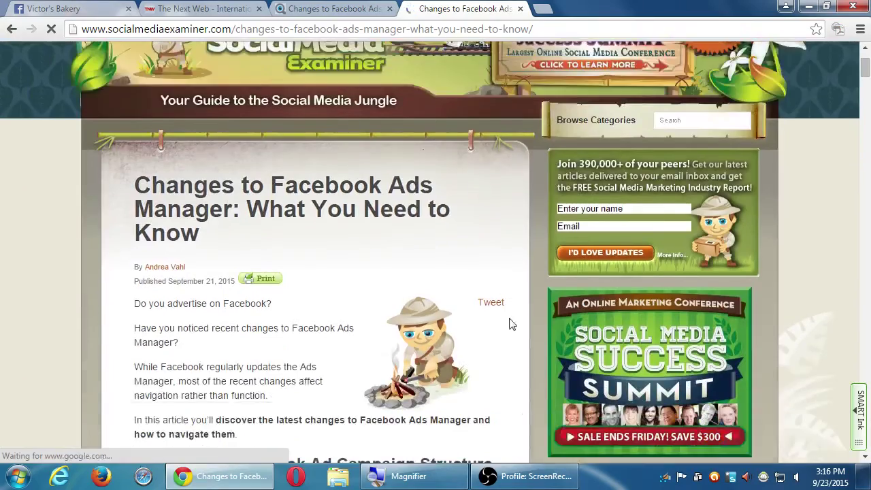
scroll(513, 323, "down", 5)
scroll(515, 307, "down", 18)
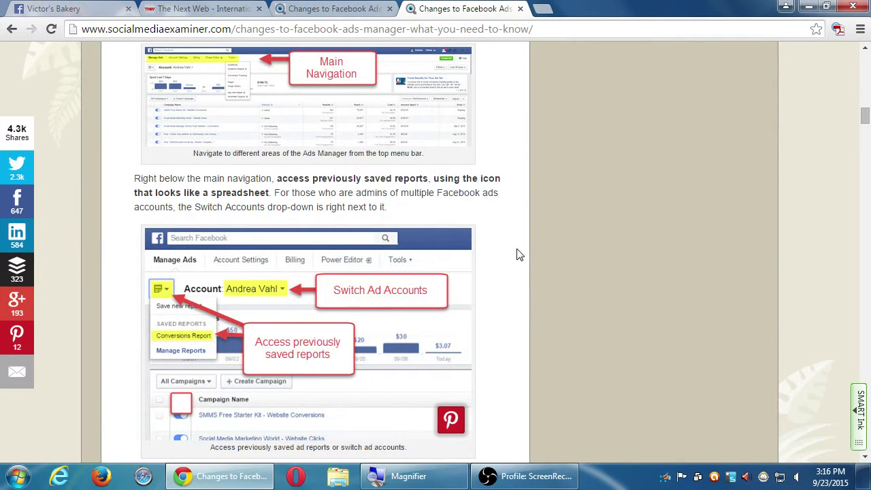
left_click_drag(864, 117, 859, 323)
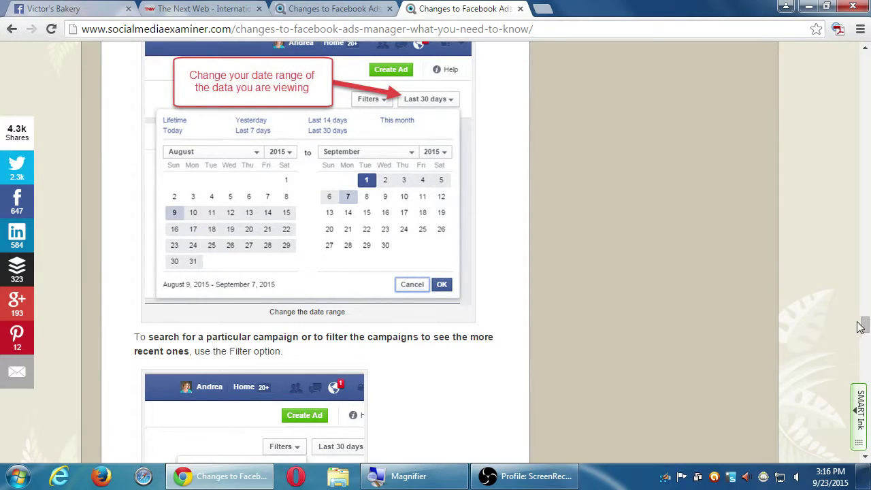
left_click_drag(864, 327, 860, 34)
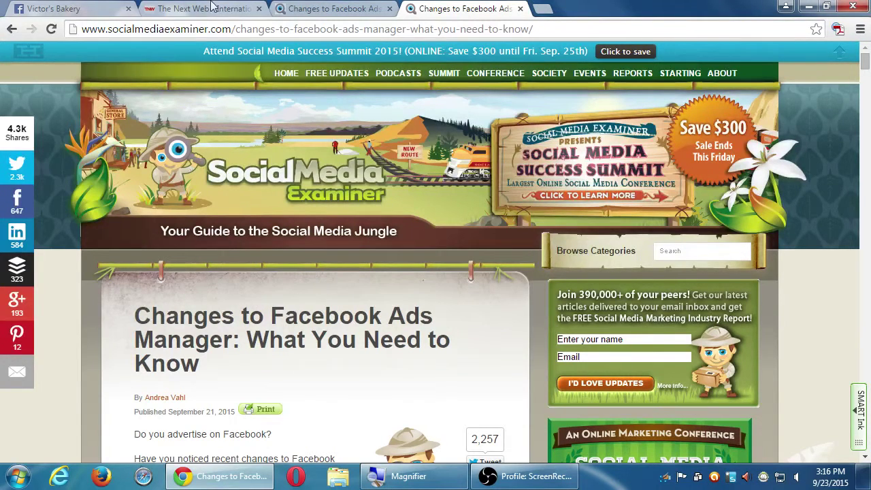
Return to the Victor's Bakery page and look through its timeline posts down to the shared Blog Checklist article
left_click(53, 8)
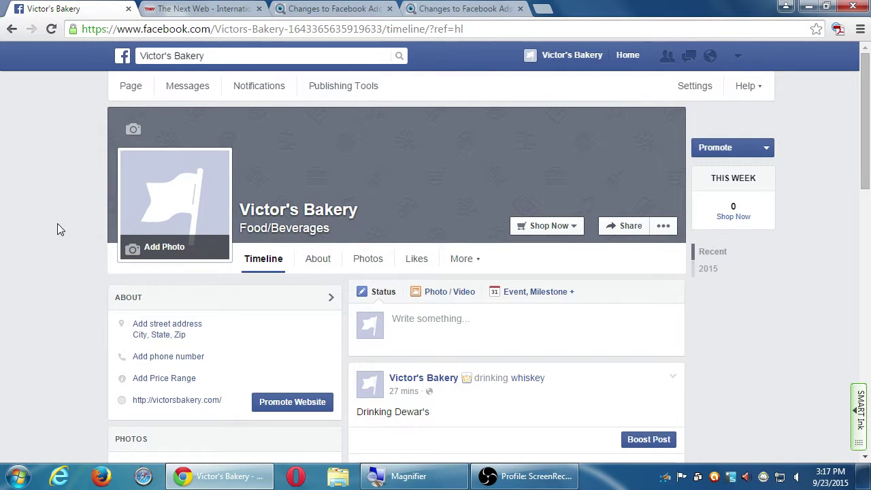
left_click_drag(864, 131, 842, 187)
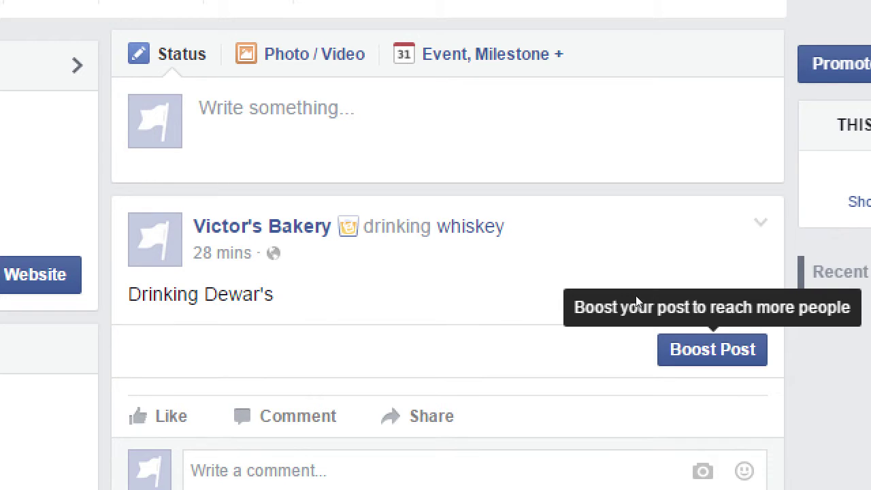
scroll(638, 301, "up", 5)
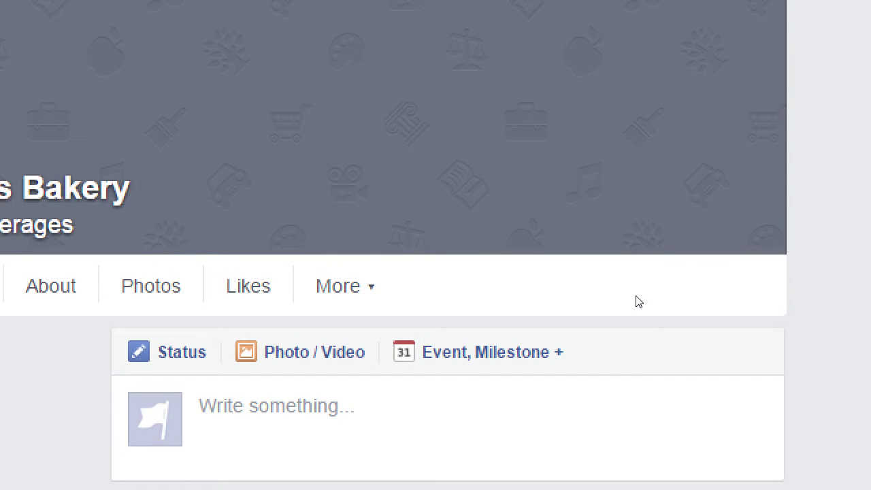
scroll(637, 301, "down", 7)
scroll(632, 309, "up", 3)
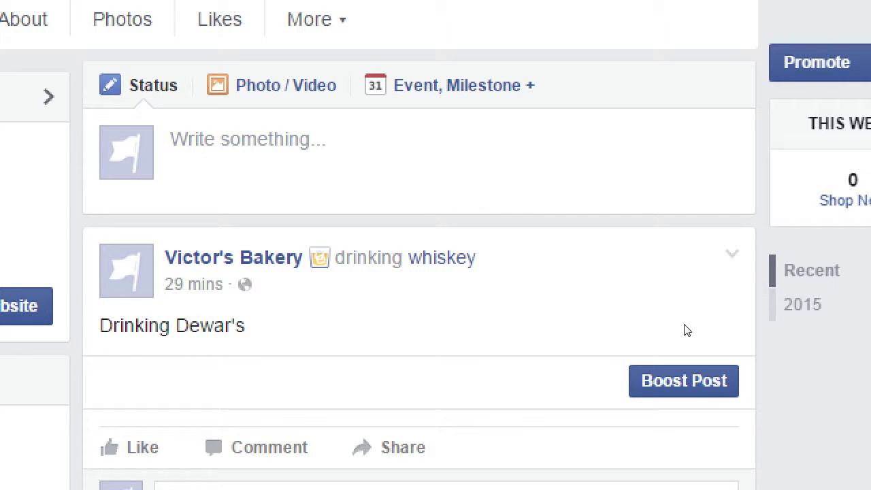
scroll(611, 302, "down", 12)
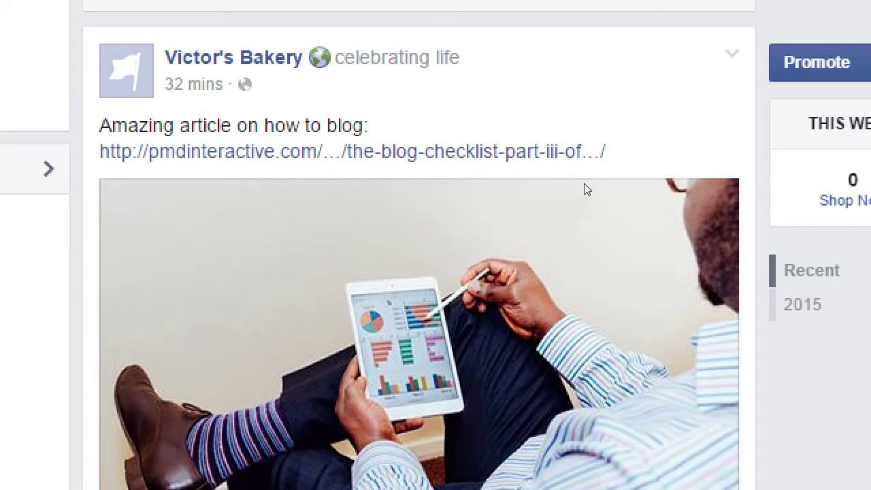
scroll(513, 248, "down", 2)
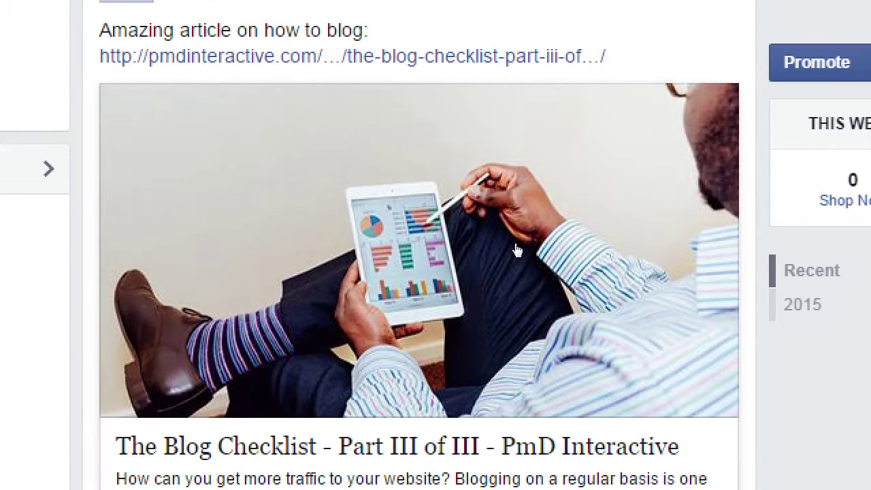
scroll(609, 288, "down", 3)
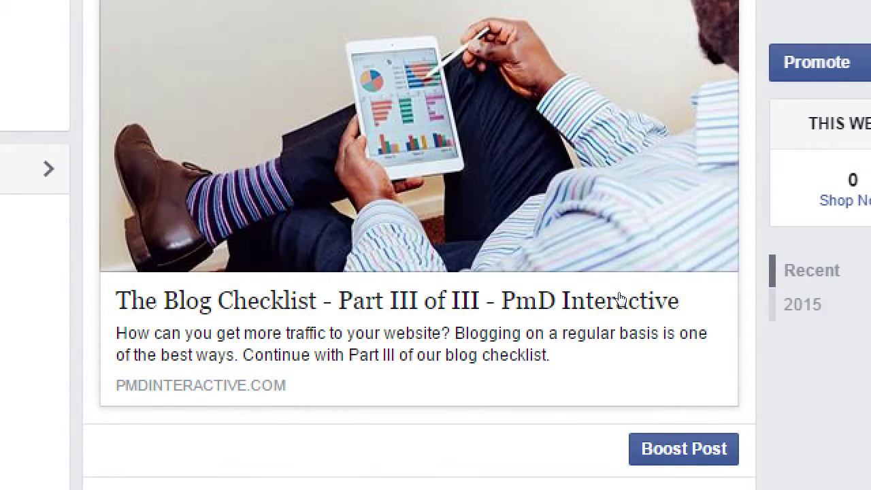
scroll(715, 331, "up", 1)
scroll(716, 331, "down", 2)
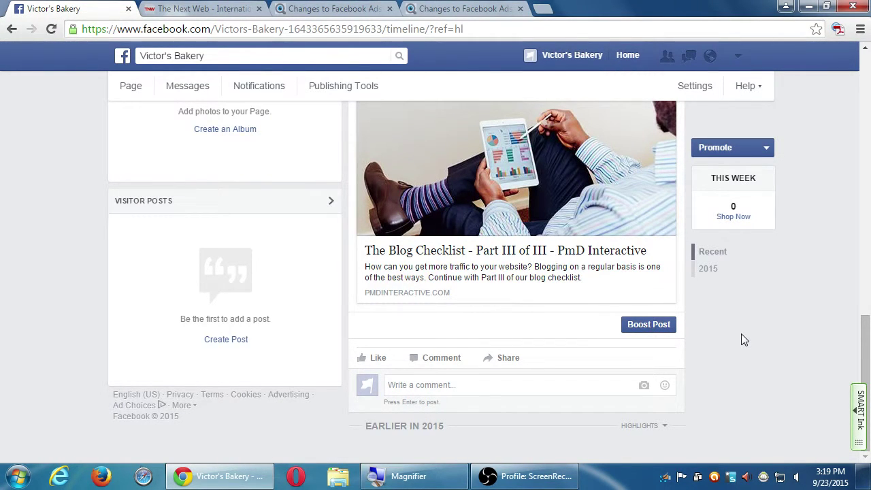
Open the boost settings for the Blog Checklist post and review them, checking the mobile and desktop news feed previews
left_click(654, 325)
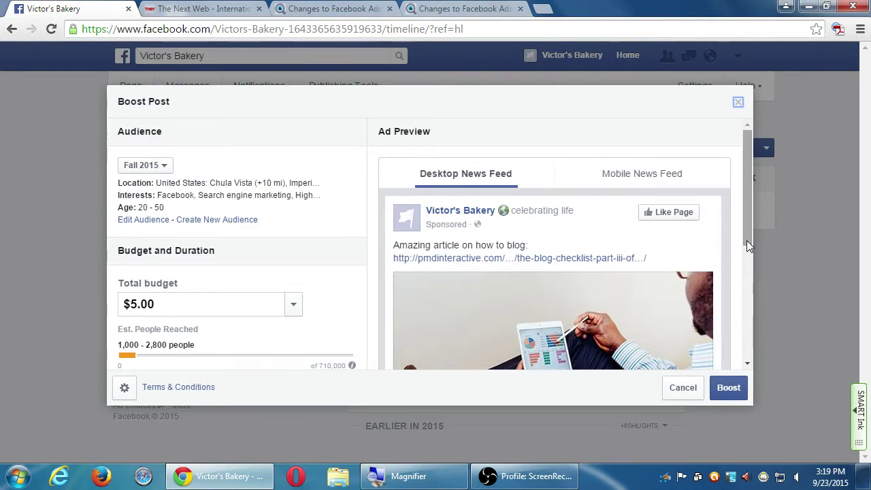
left_click_drag(747, 240, 740, 367)
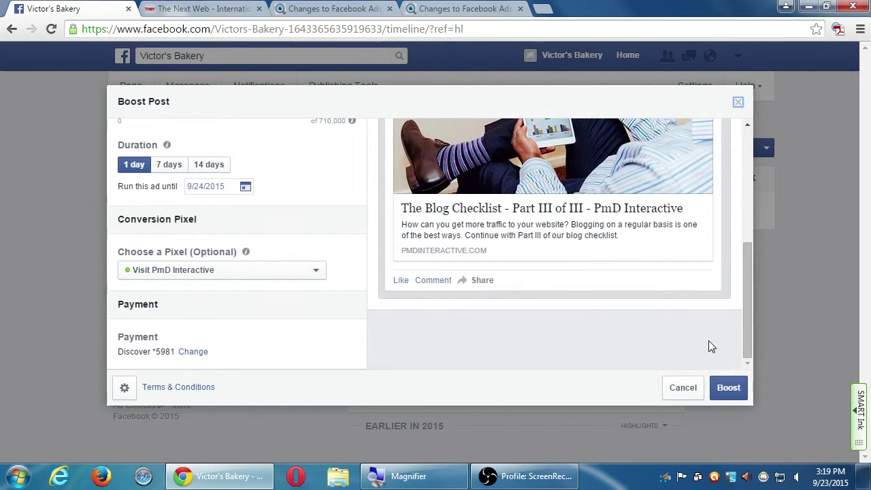
left_click(748, 208)
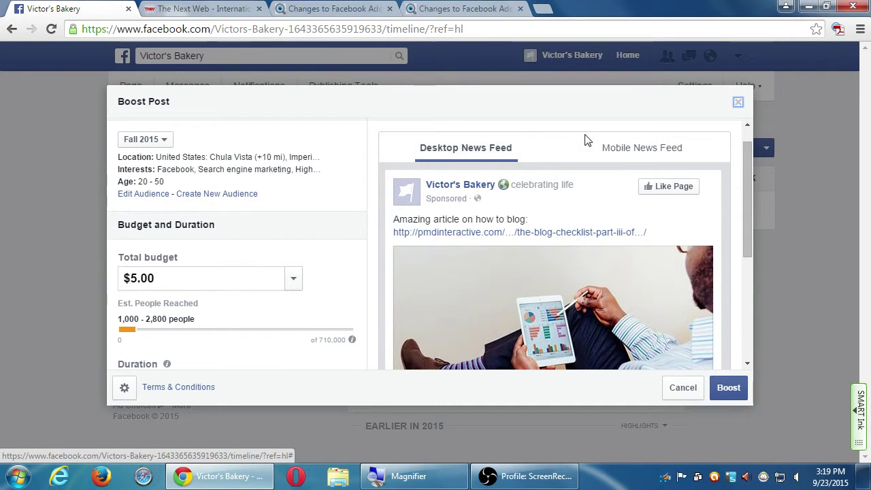
left_click(614, 150)
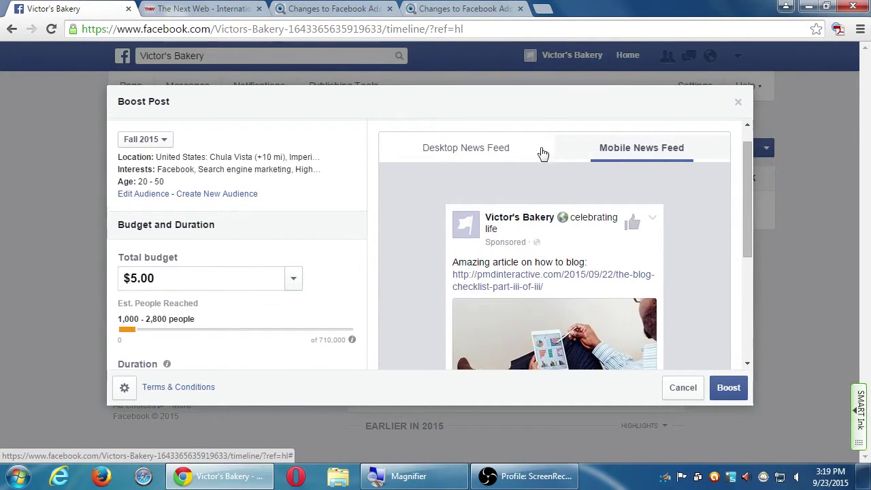
left_click(476, 151)
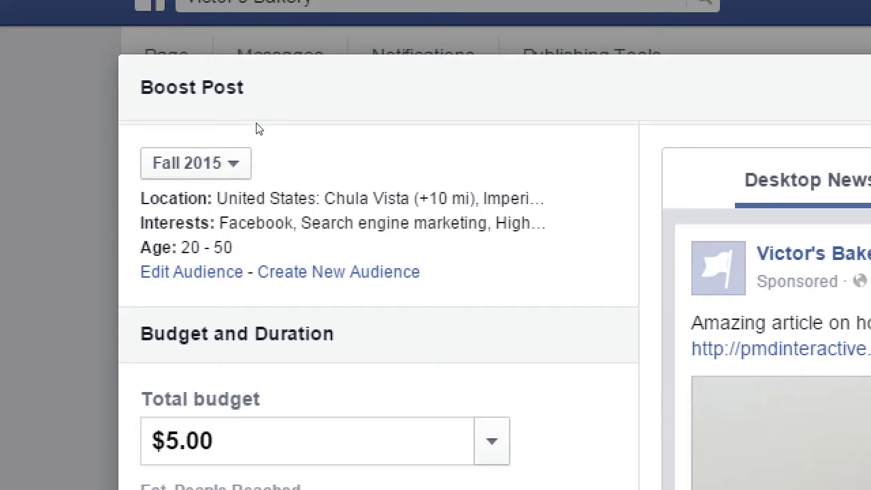
Switch the boost audience to "Audience from PmDInt.com" and back to "Fall 2015"
left_click(172, 154)
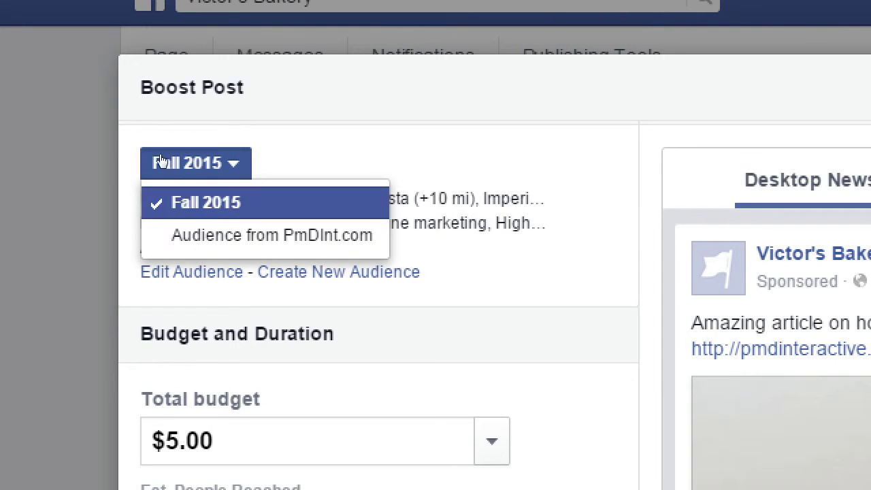
key("Down")
key("Return")
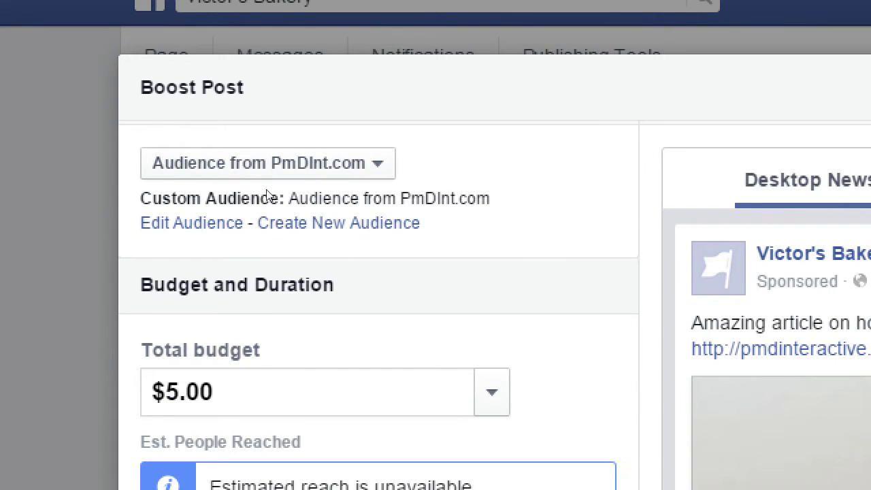
left_click(200, 150)
key("Down")
key("Return")
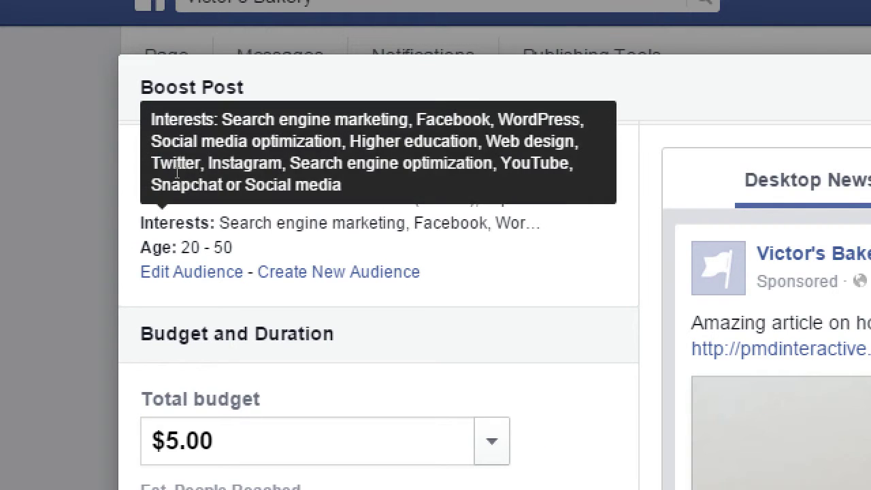
Start creating a new audience, remove all preset cities and set the location type to Countries
left_click(220, 194)
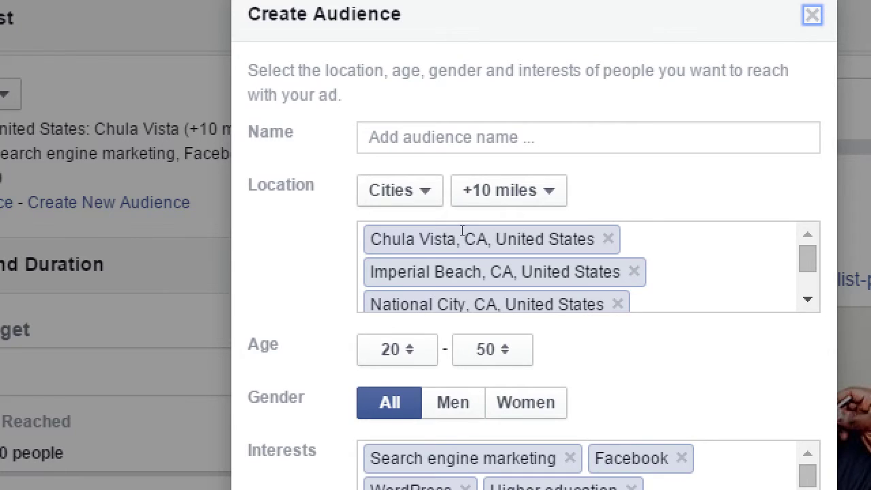
left_click(467, 222)
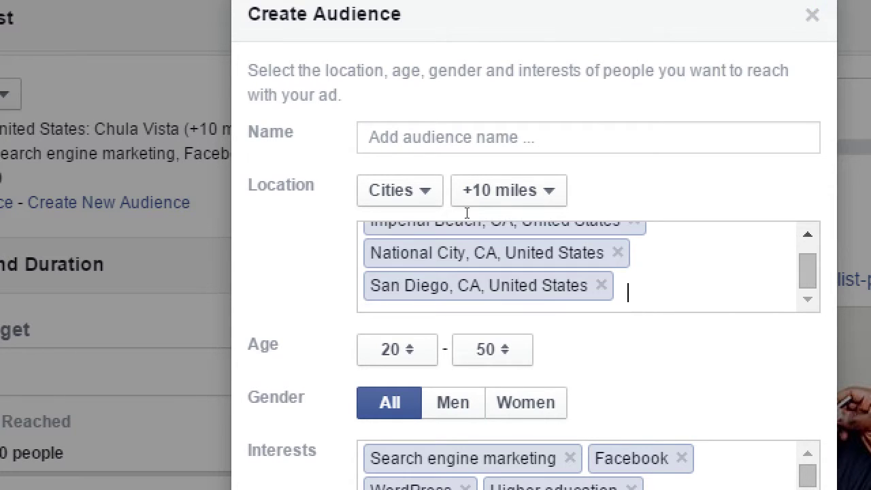
key("BackSpace")
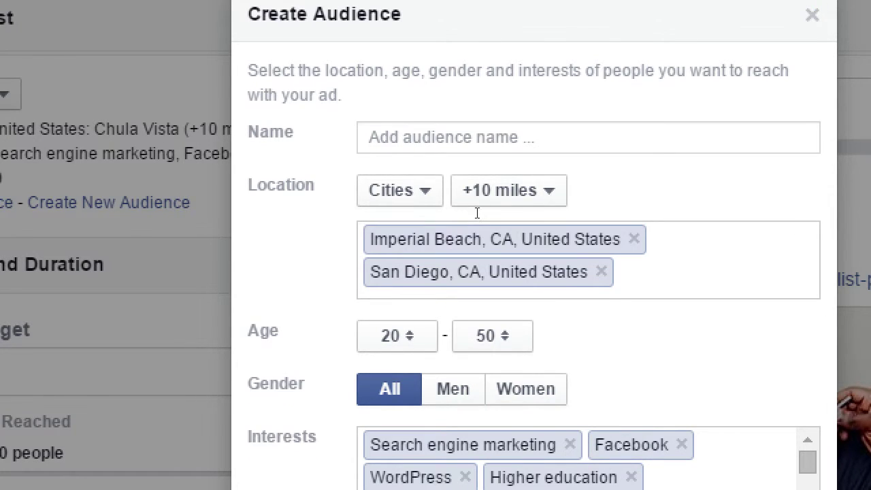
key("BackSpace")
key("BackSpace")
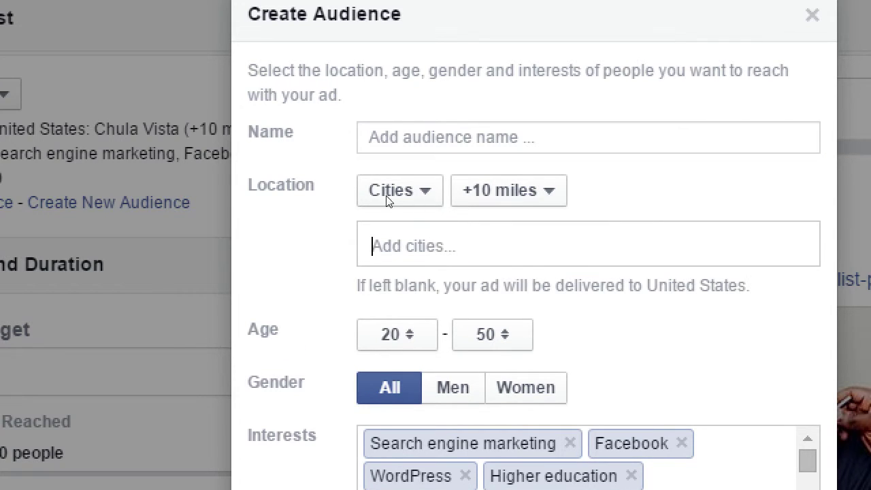
left_click(359, 199)
left_click(368, 229)
Set the new audience's age range to 13-64
key("Tab")
key("space")
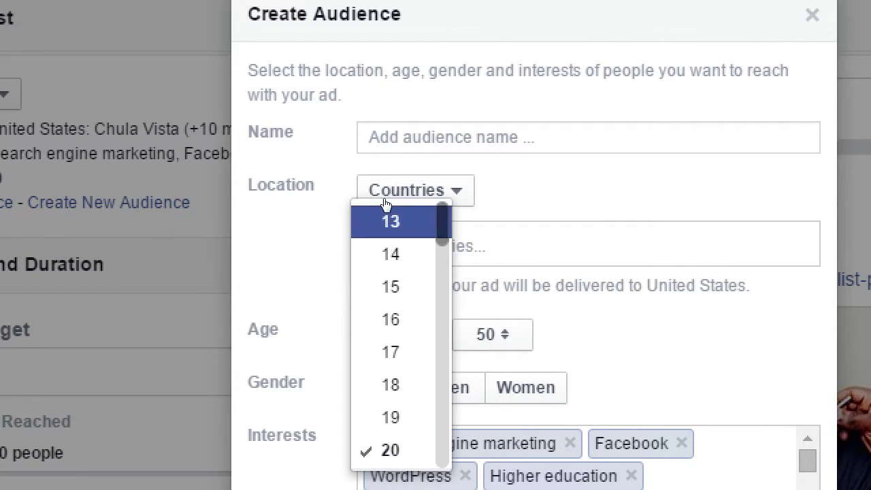
left_click(368, 204)
key("Tab")
key("space")
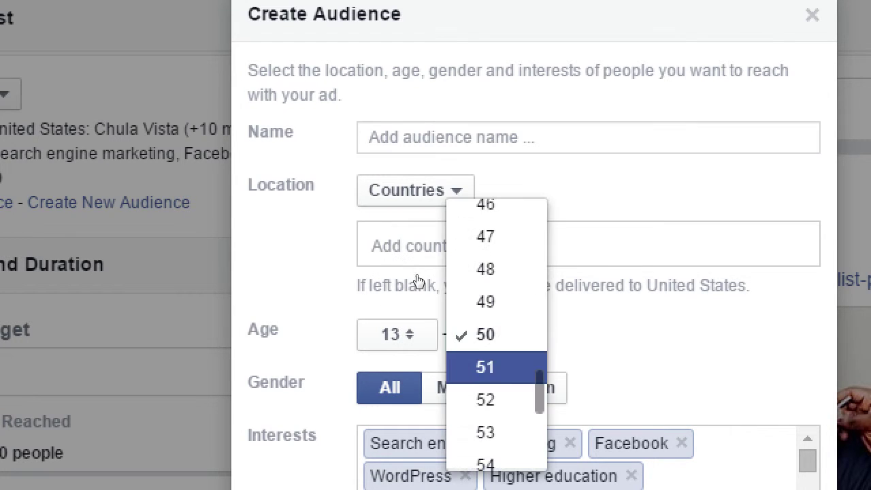
key("Down")
key("Down")
key("Down")
key("Down")
key("Down")
key("Down")
key("Down")
key("Down")
key("Down")
key("Down")
key("Down")
key("Down")
key("Down")
key("Down")
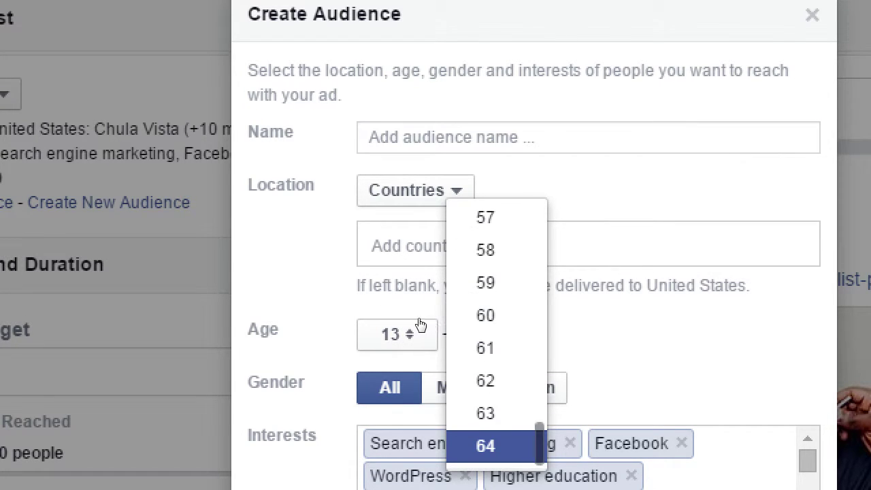
key("Return")
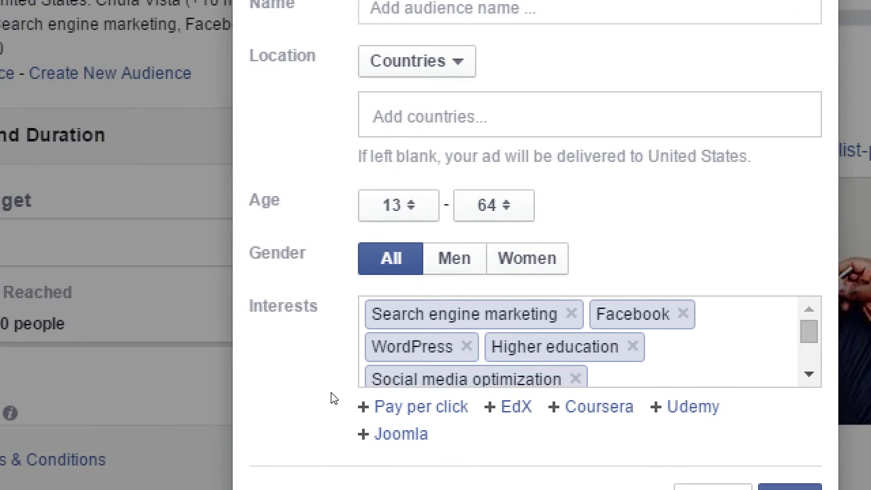
Remove all preset interests from the new audience
left_click(446, 312)
key("BackSpace")
key("BackSpace")
left_click(545, 328)
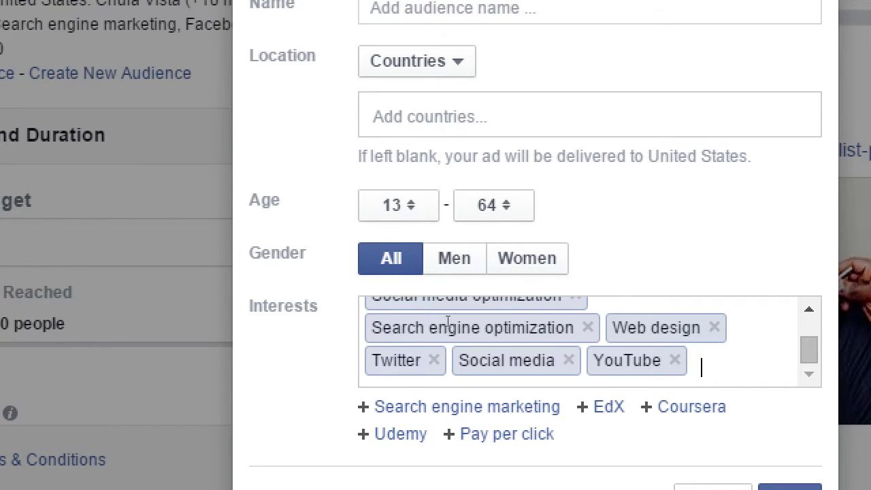
left_click(451, 325)
key("BackSpace")
key("BackSpace")
key("BackSpace")
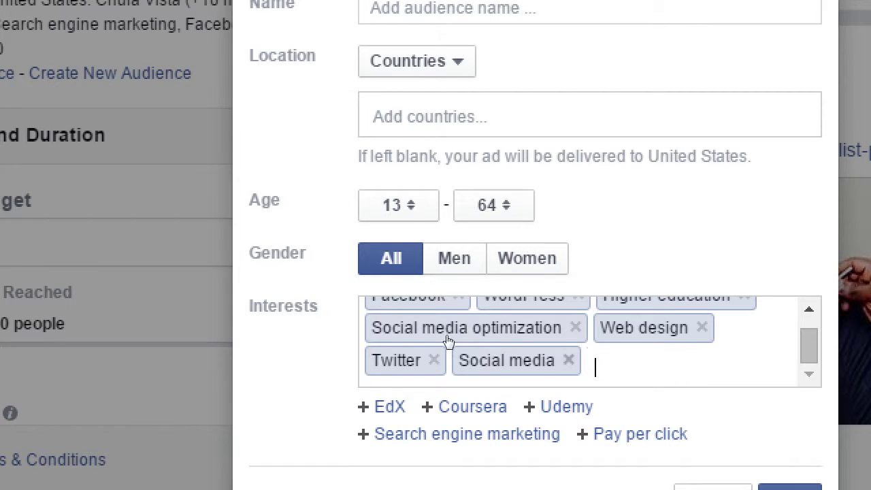
left_click(568, 360)
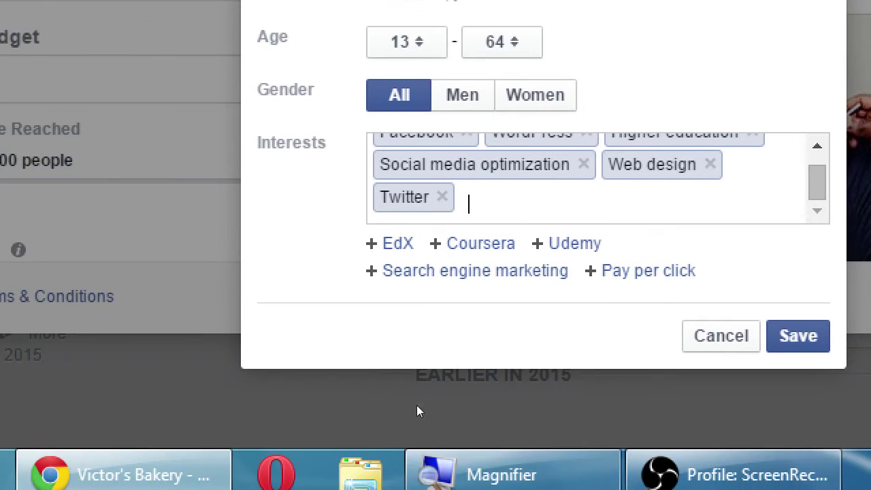
key("BackSpace")
key("BackSpace")
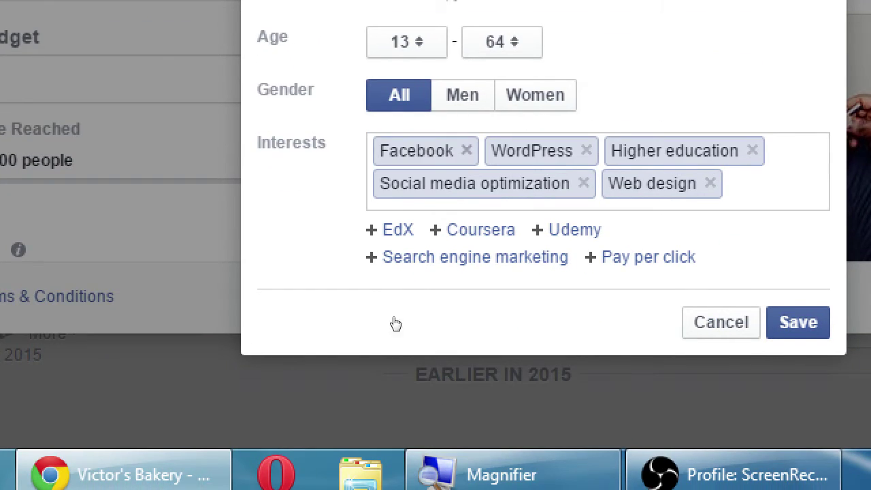
key("BackSpace")
key("BackSpace")
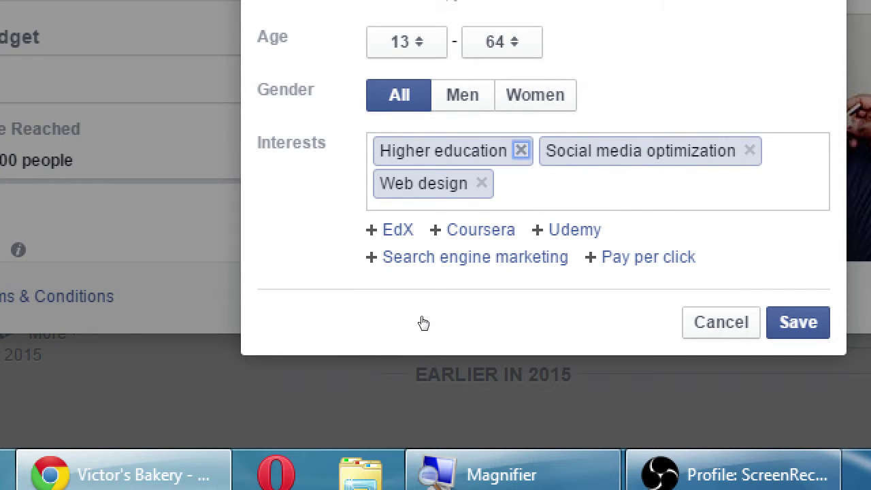
key("BackSpace")
key("BackSpace")
key("BackSpace")
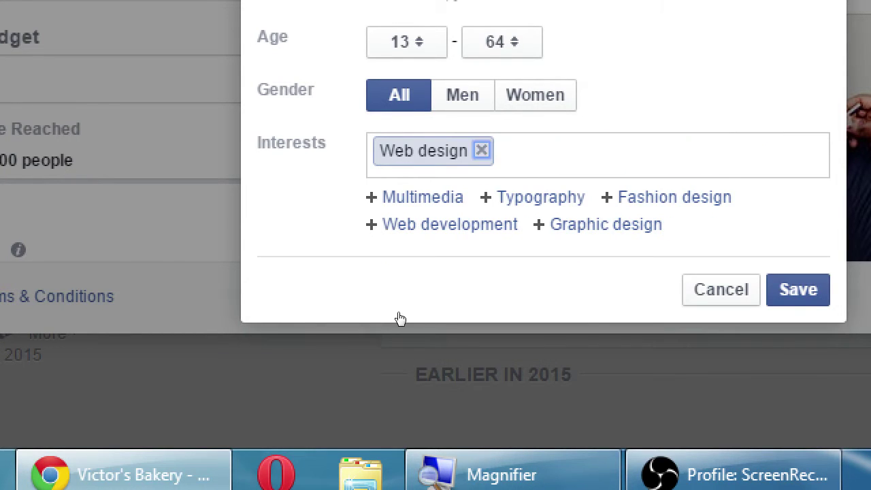
key("BackSpace")
key("BackSpace")
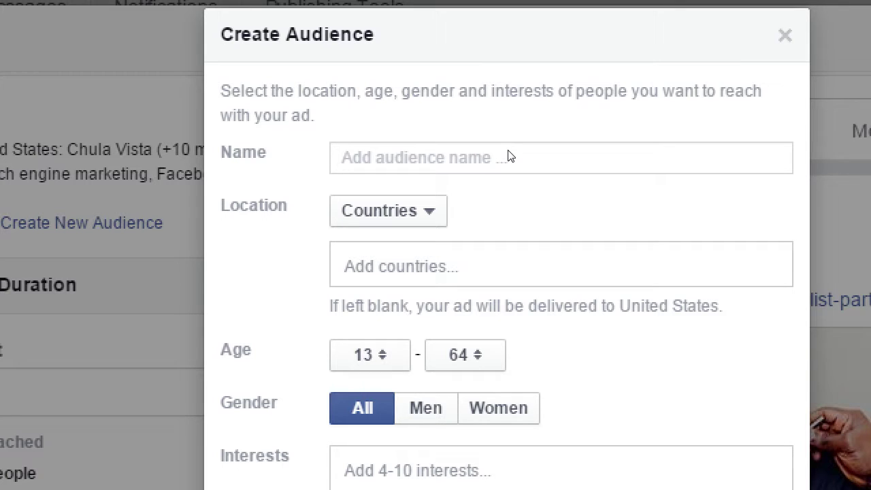
Name the new audience "Blogger Audience"
type("Blogger Audin")
type("ce")
key("BackSpace")
key("BackSpace")
key("BackSpace")
type("ance")
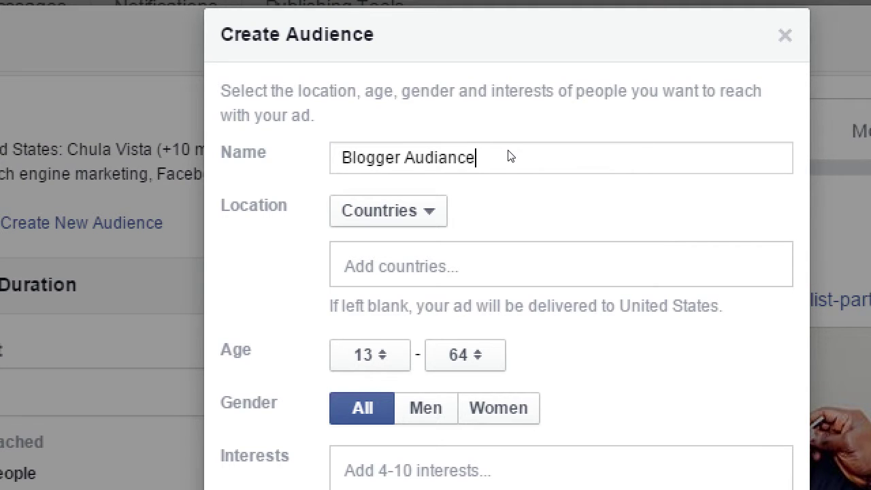
key("ctrl+shift+Left")
type("A")
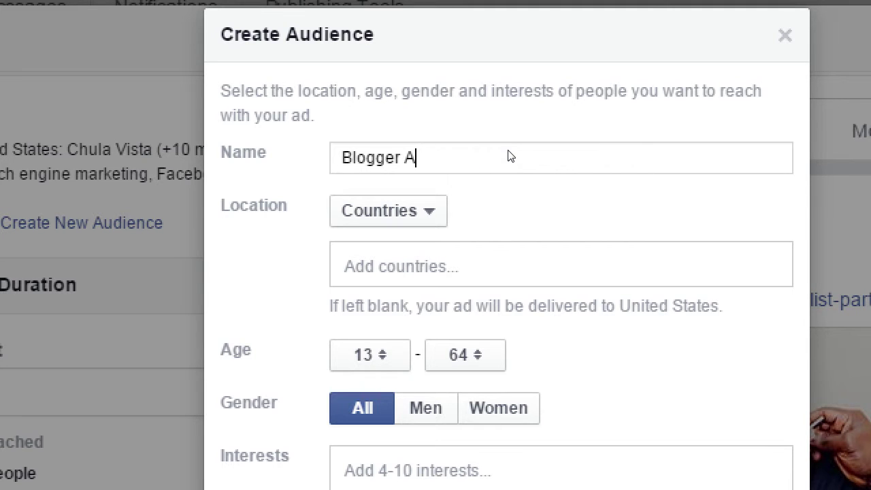
type("udience")
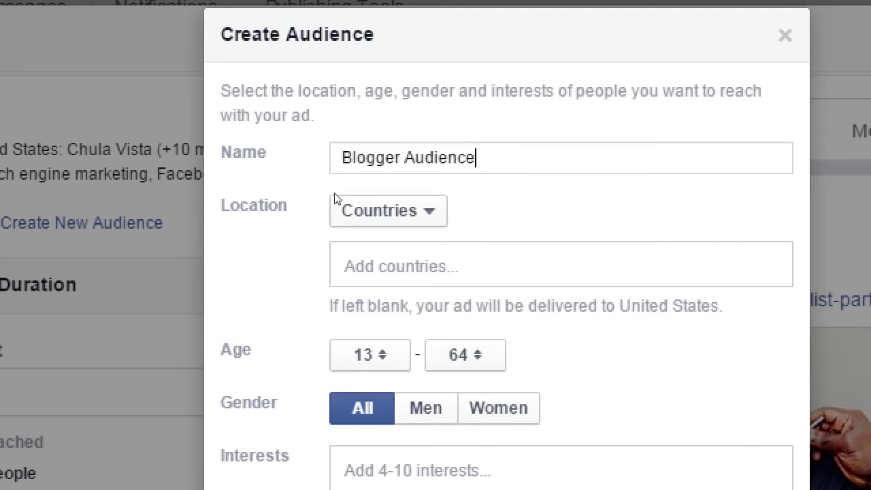
Switch the audience's location type to Cities, to States/Provinces and back to Countries
left_click(364, 197)
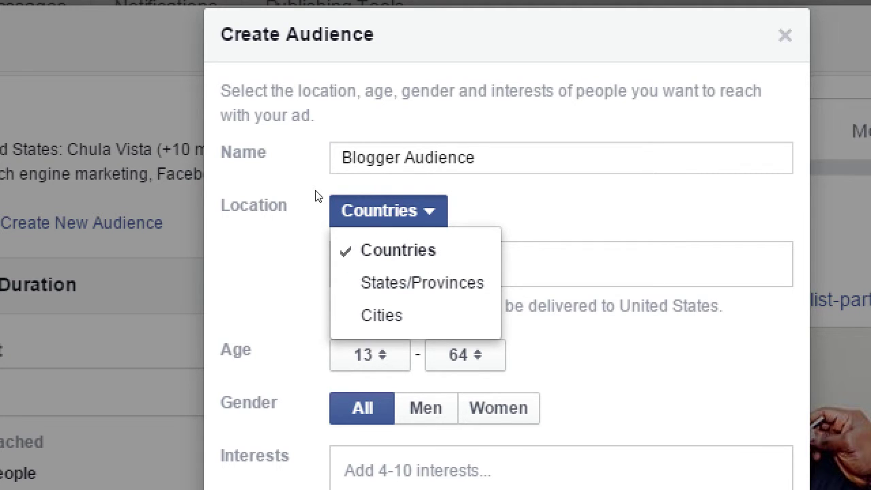
key("Down")
key("Down")
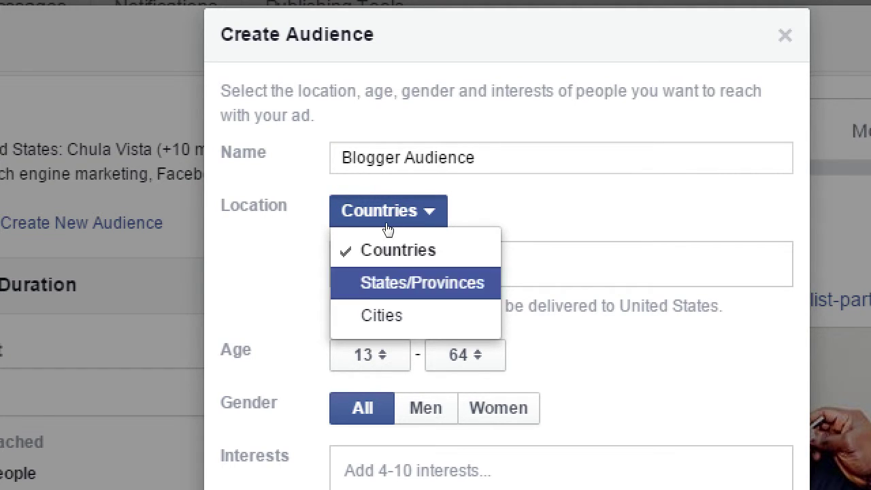
key("Return")
left_click(373, 200)
key("Up")
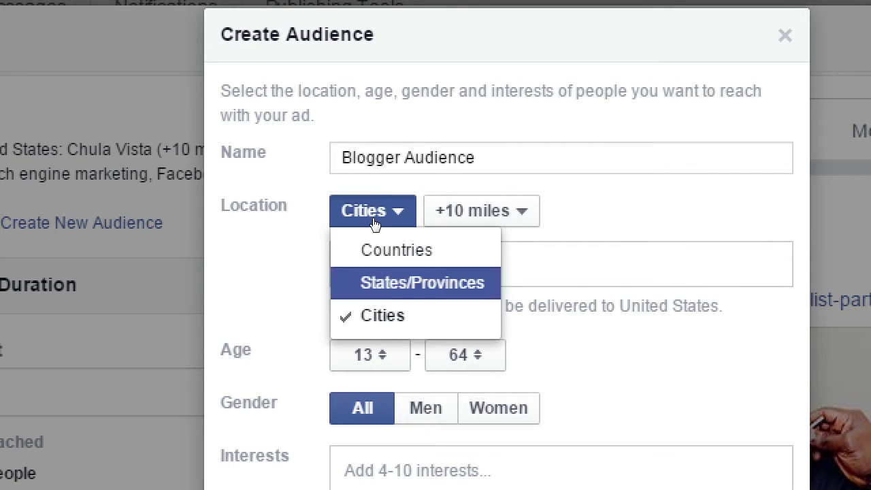
key("Return")
left_click(391, 198)
key("Up")
key("Return")
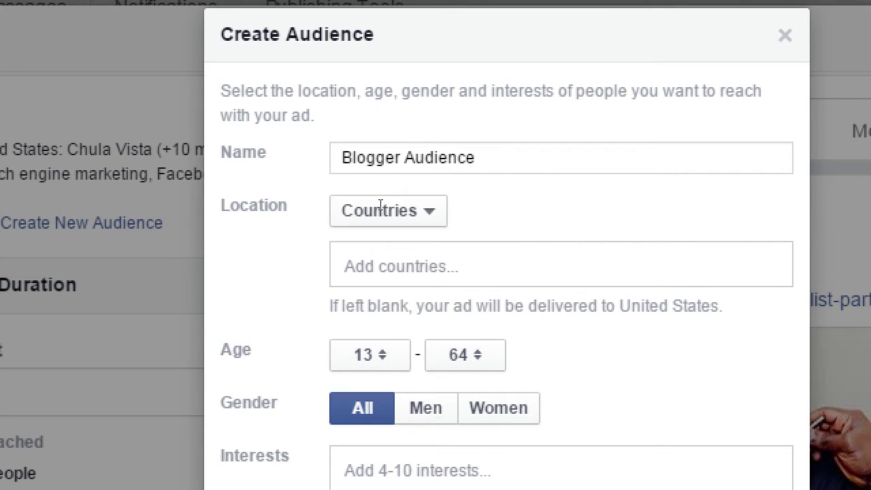
Add United States as the audience's country
key("Tab")
type("yu")
key("BackSpace")
type("unit")
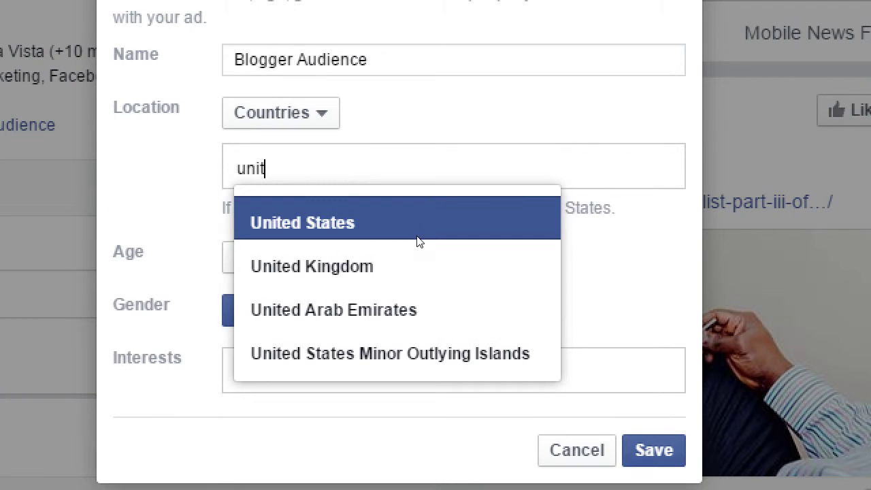
left_click(50, 449)
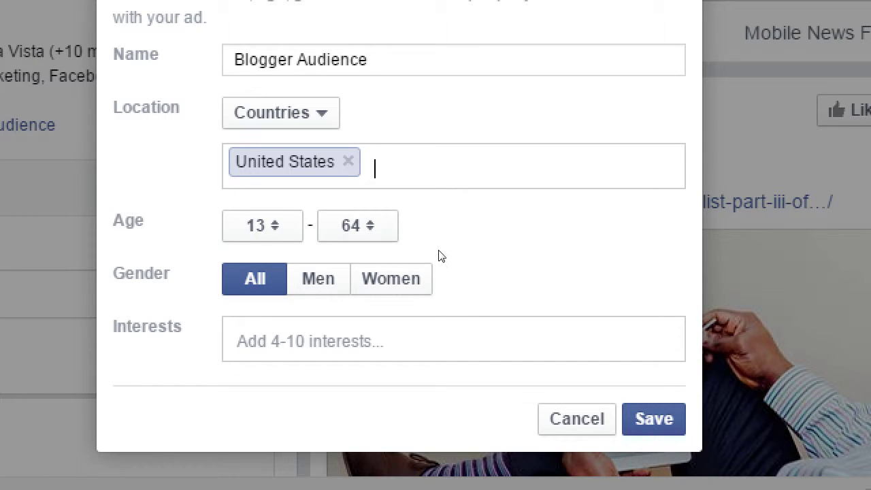
Set the audience's maximum age to 65+ and check the minimum age options
left_click(418, 252)
left_click(418, 271)
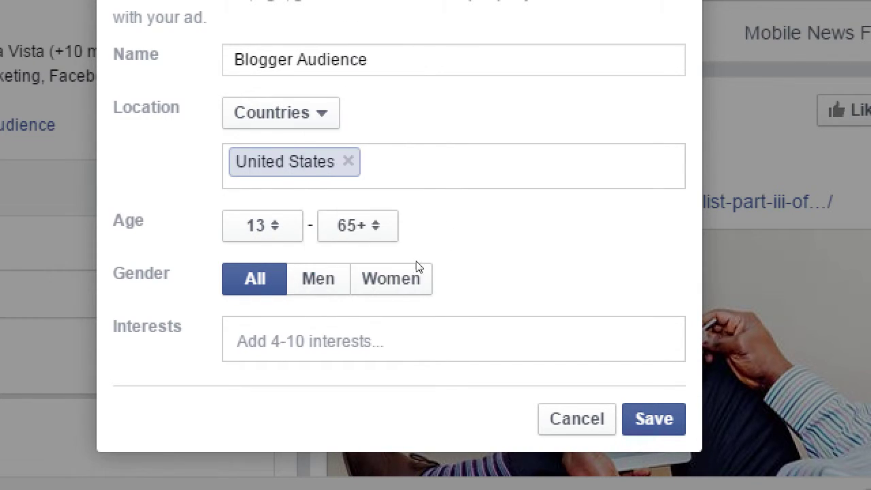
key("shift+Tab")
key("space")
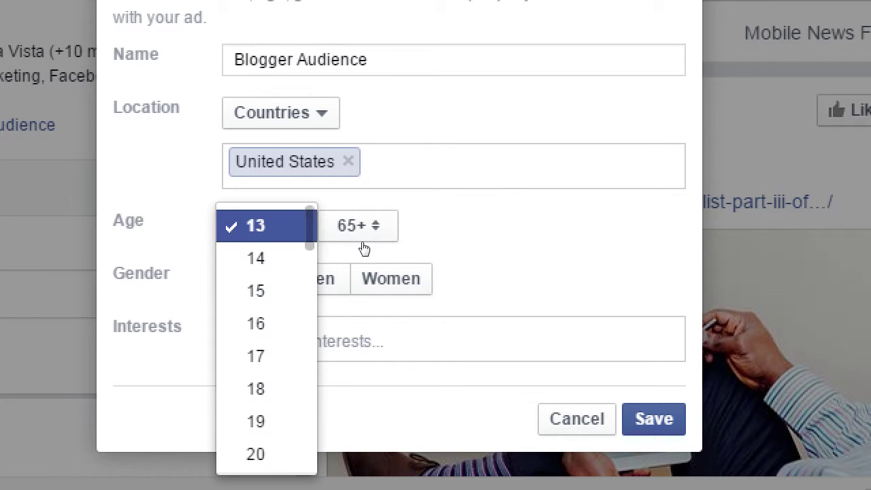
left_click(307, 246)
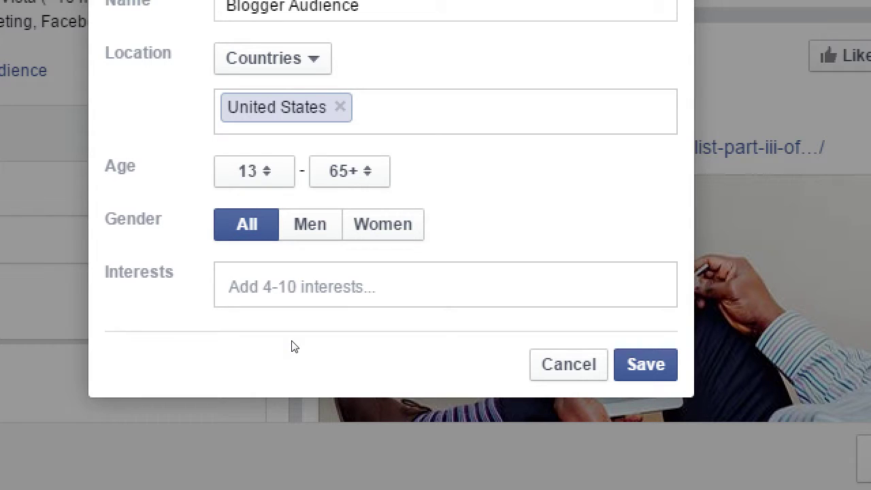
Add the interests WordPress, WordPress.com and Blogger (service) to the audience
type("wordpress")
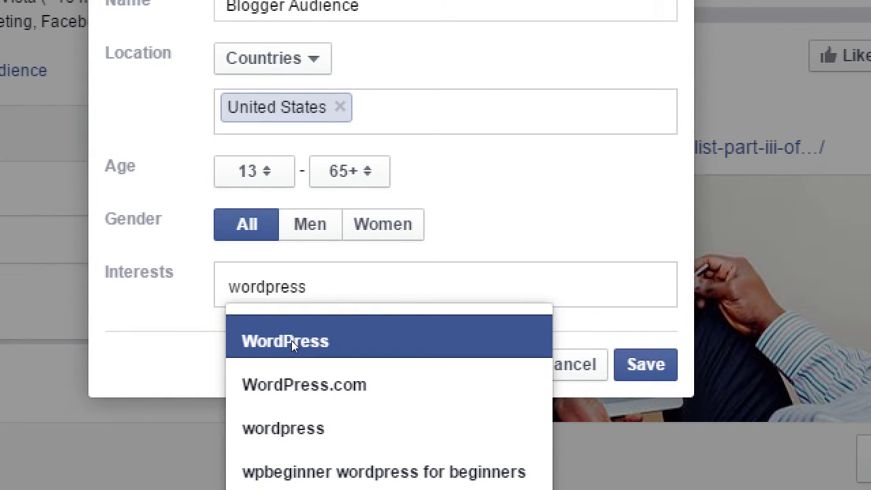
left_click(364, 342)
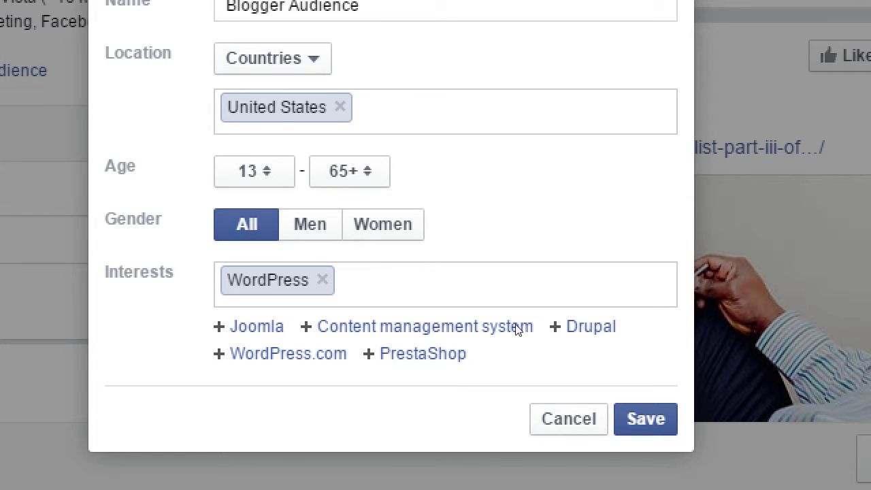
left_click(392, 344)
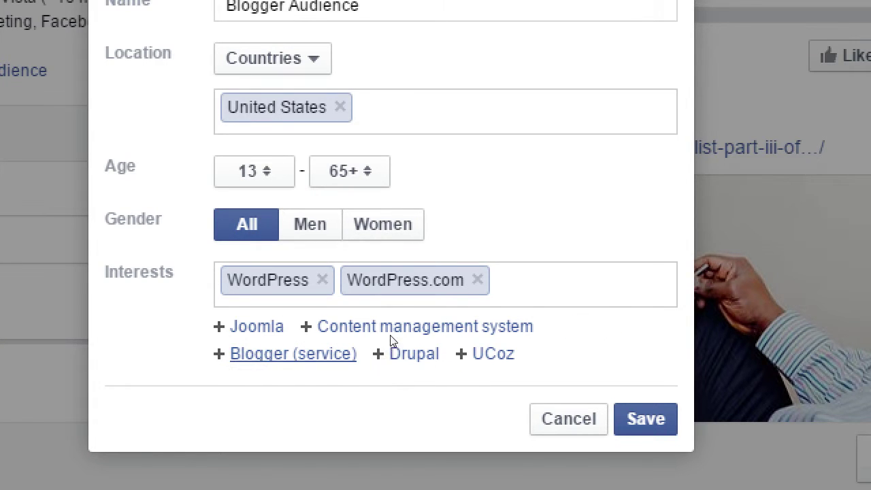
left_click(389, 341)
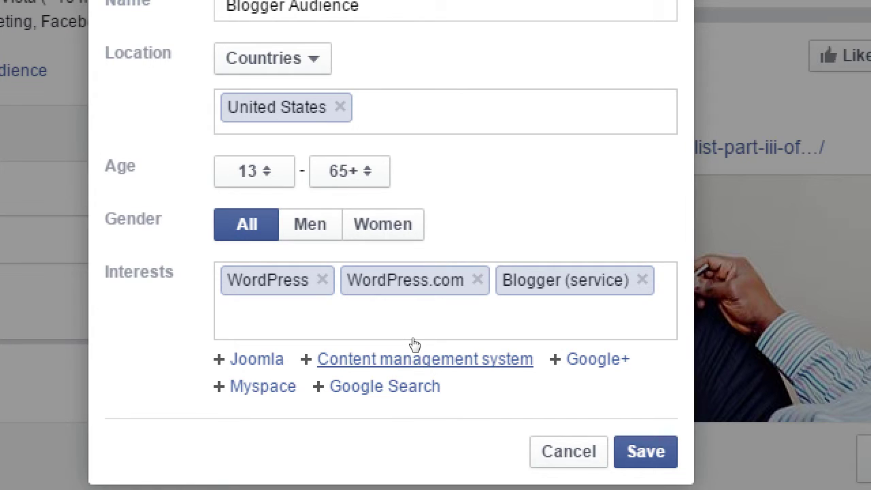
Search the interests for "tips", add "computer tips tricks" and remove it again
left_click(394, 317)
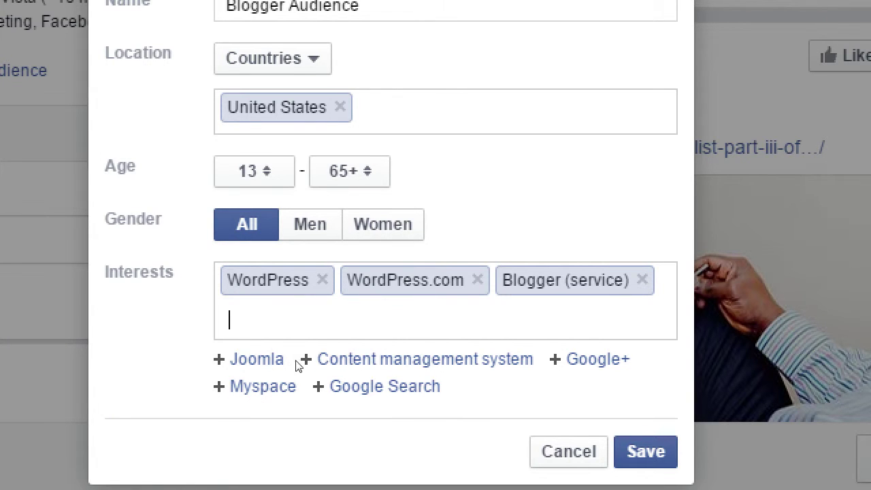
type("tips")
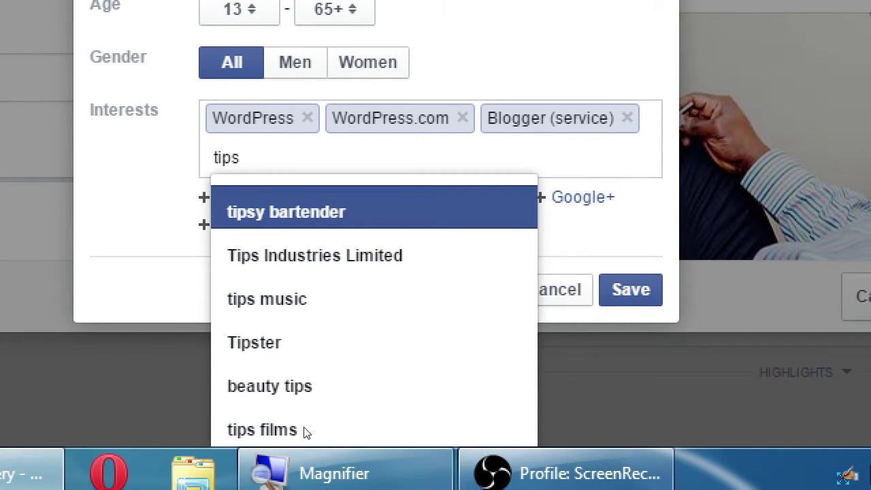
scroll(408, 430, "down", 2)
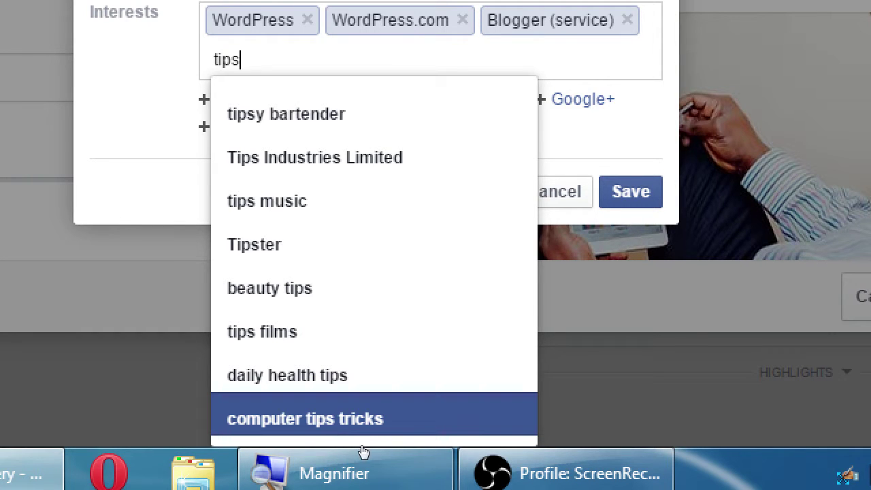
key("Return")
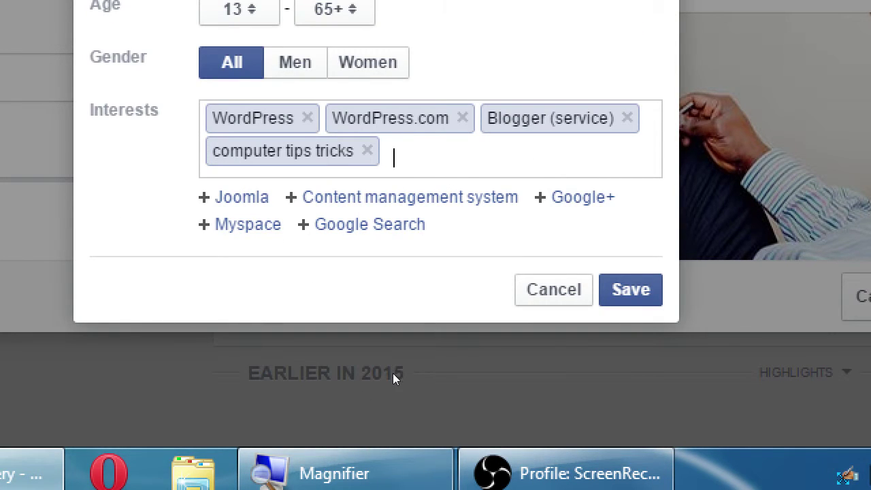
key("BackSpace")
key("BackSpace")
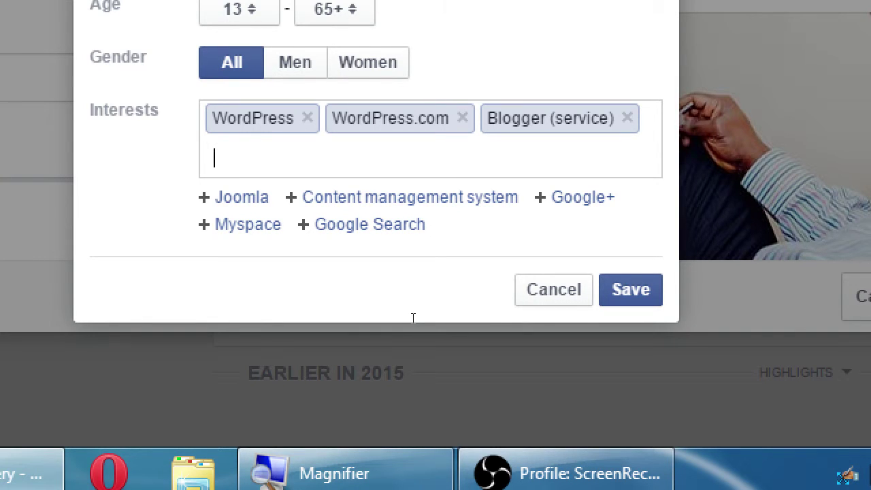
Search the interests for "how-to" and add the How-to interest to the audience
type("how-to")
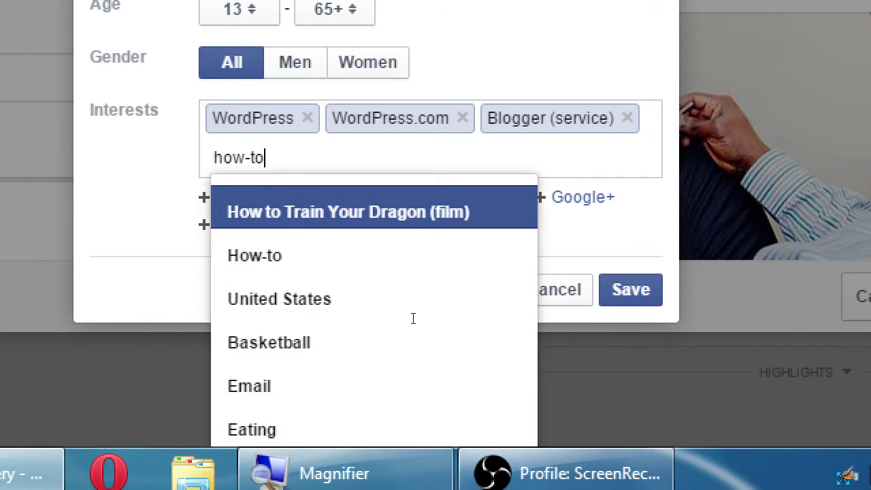
key("Down")
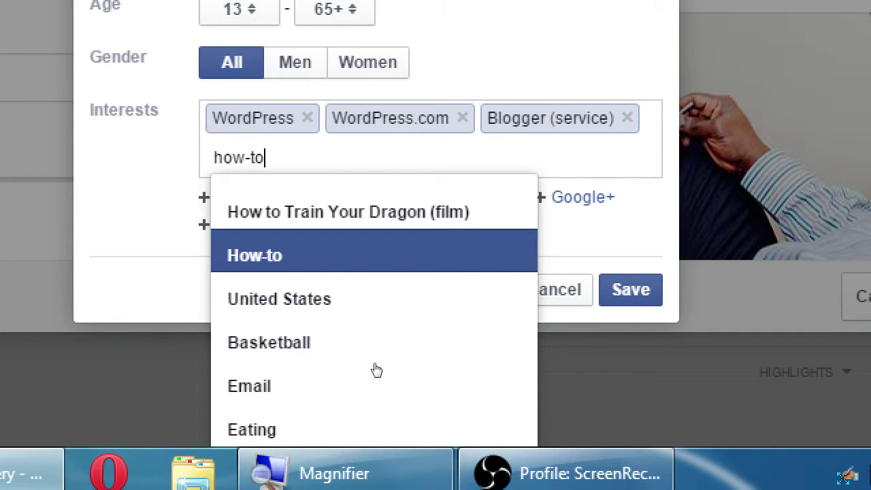
key("Return")
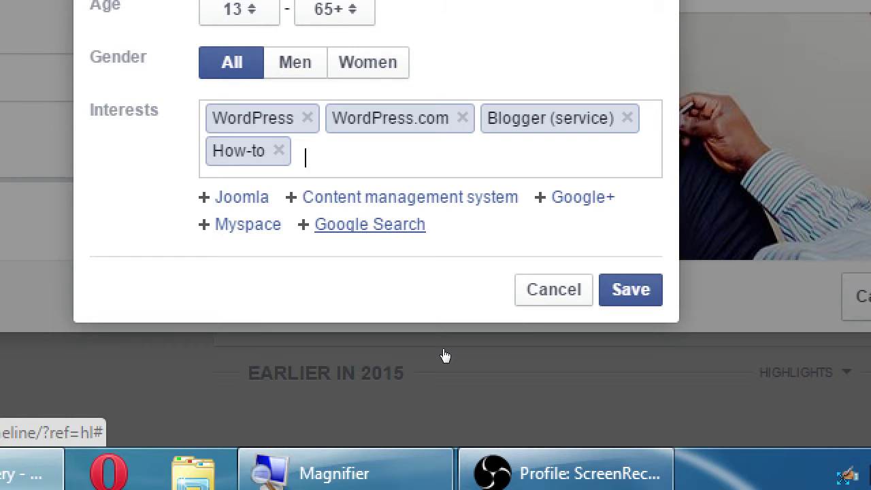
Save the new audience and bring the boost's budget and duration settings into view
key("super+minus")
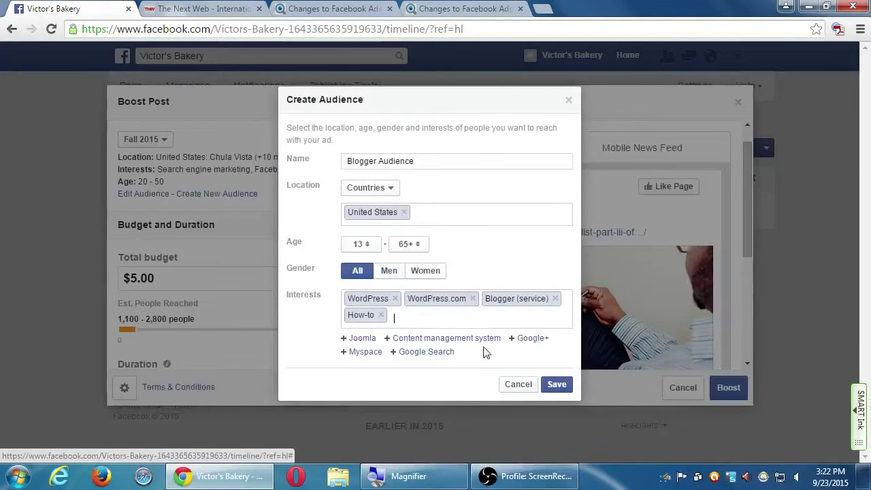
left_click(558, 385)
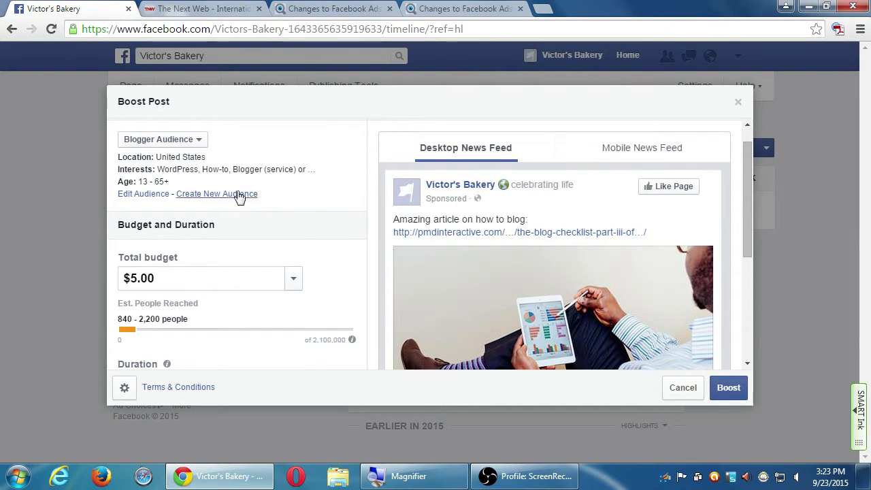
scroll(262, 296, "down", 1)
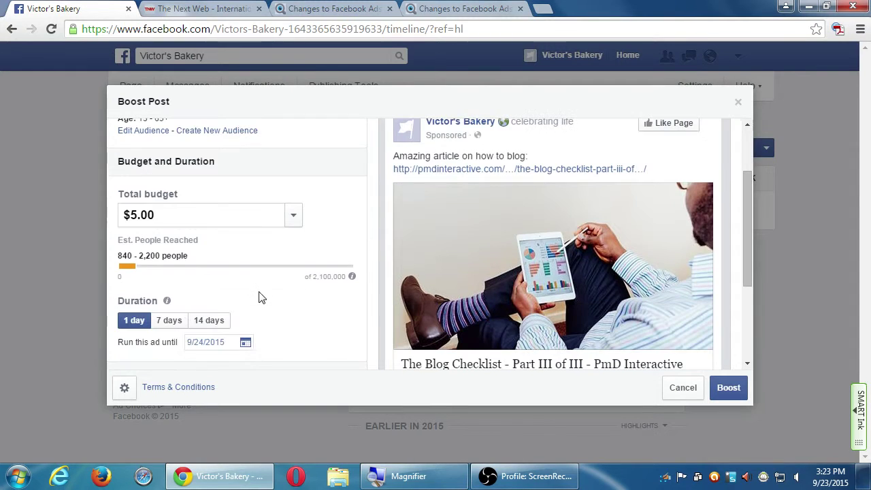